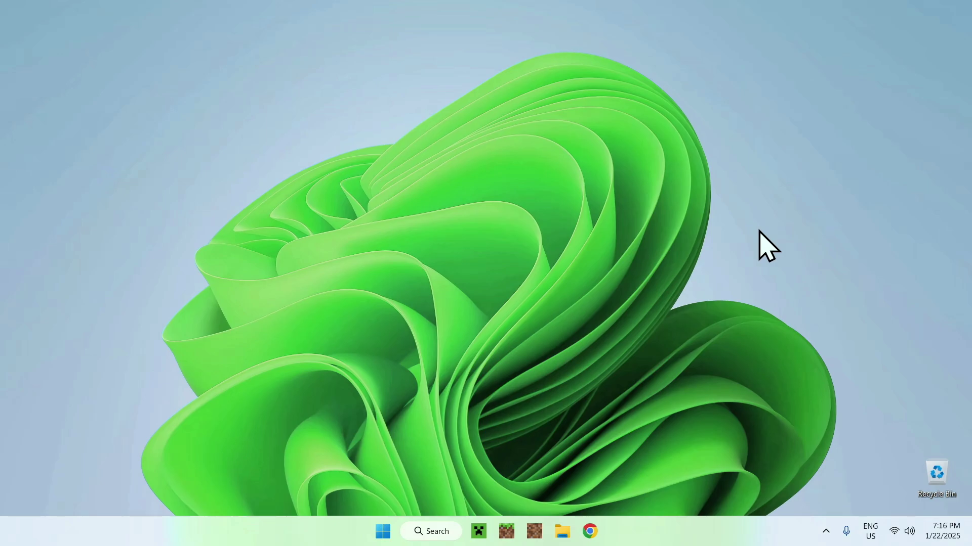
Step: Open Chrome and run a Google search for 'Modrinth'
{"action": "left_click", "coordinate": [590, 531]}
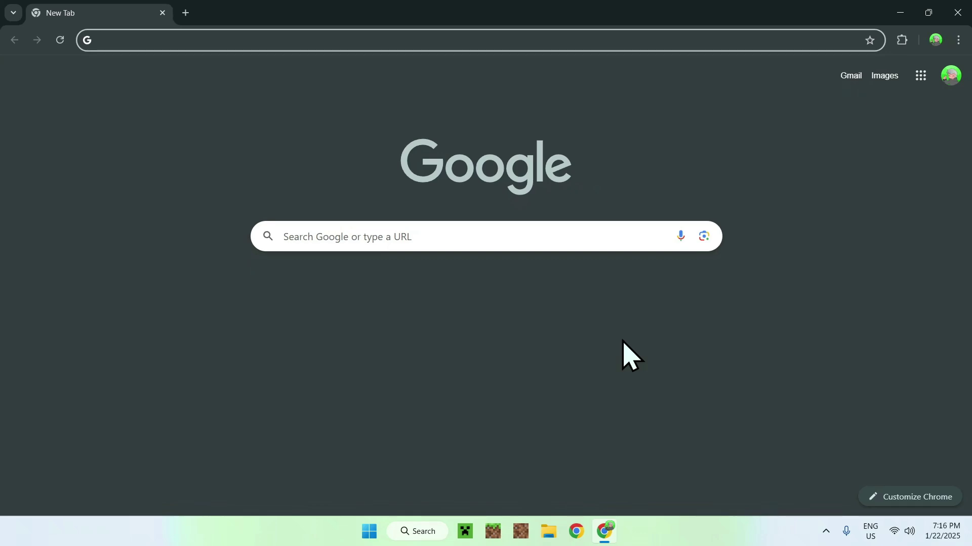
{"action": "left_click", "coordinate": [564, 236]}
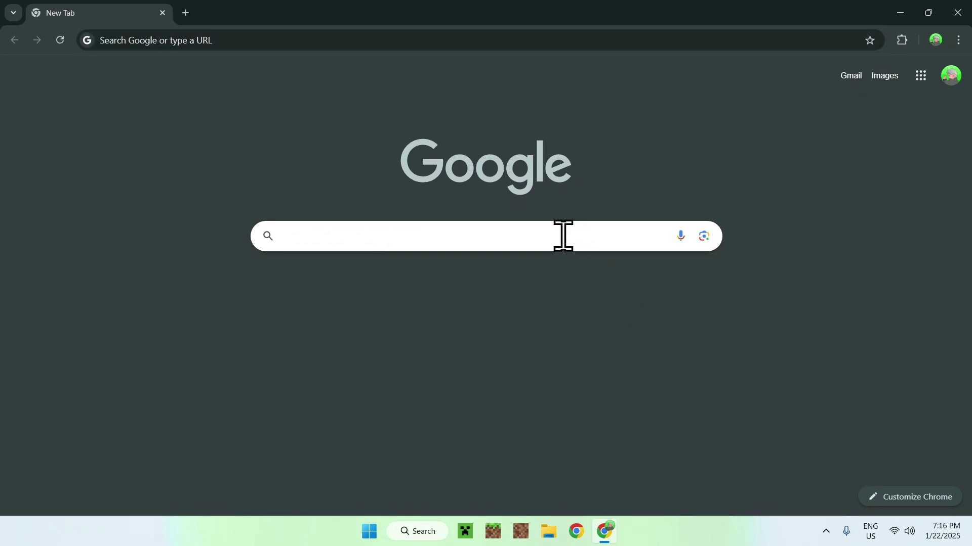
{"action": "type", "text": "Modrinth"}
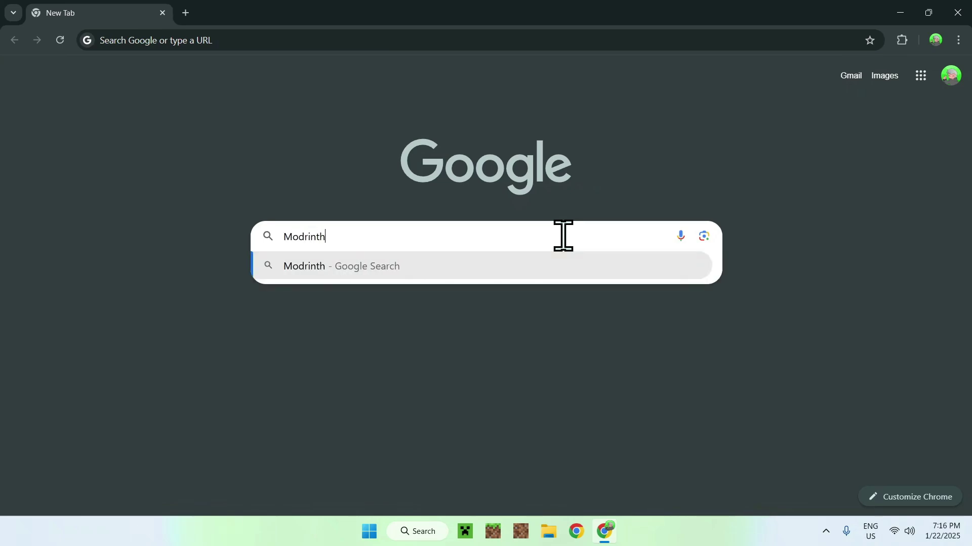
{"action": "key", "text": "Return"}
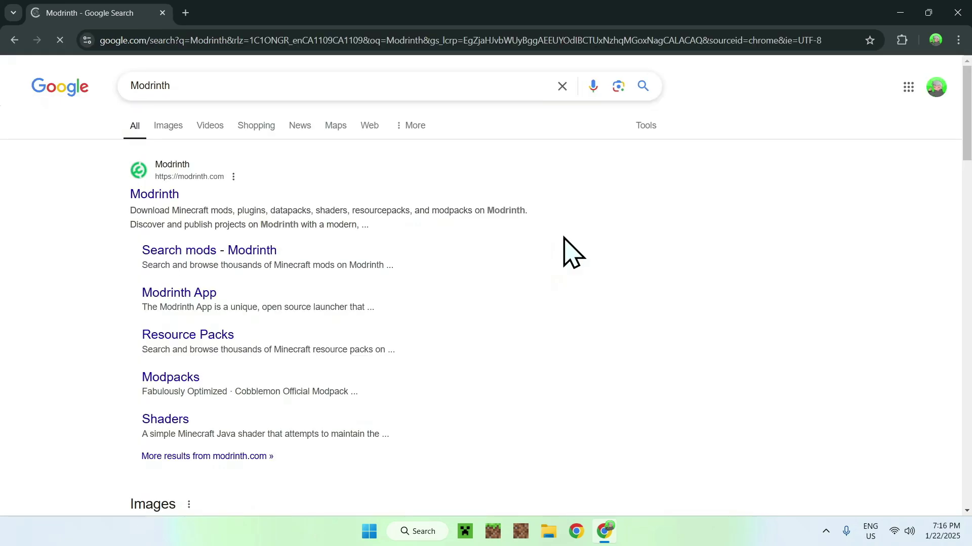
Step: Go to modrinth.com's Mods catalogue and search it for 'Litematica'
{"action": "left_click", "coordinate": [154, 196]}
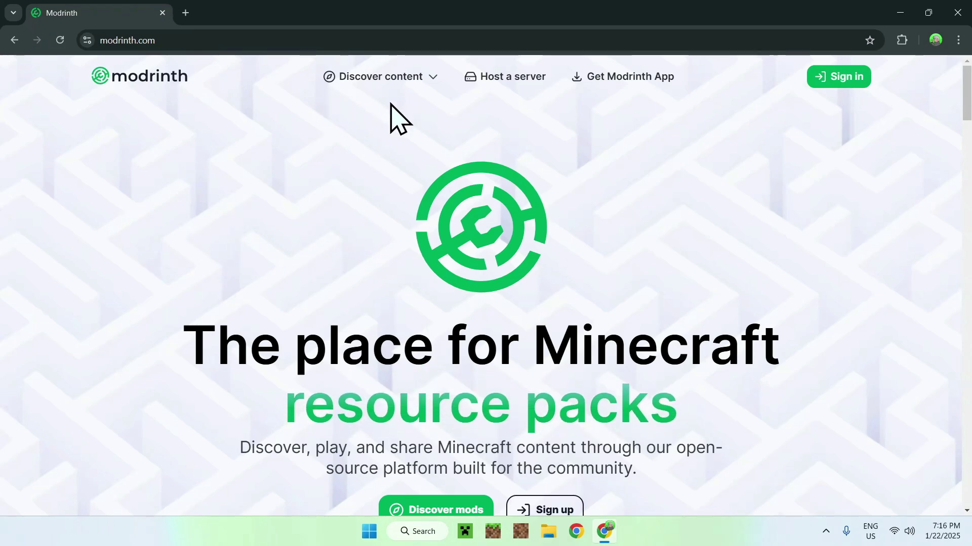
{"action": "left_click", "coordinate": [382, 83]}
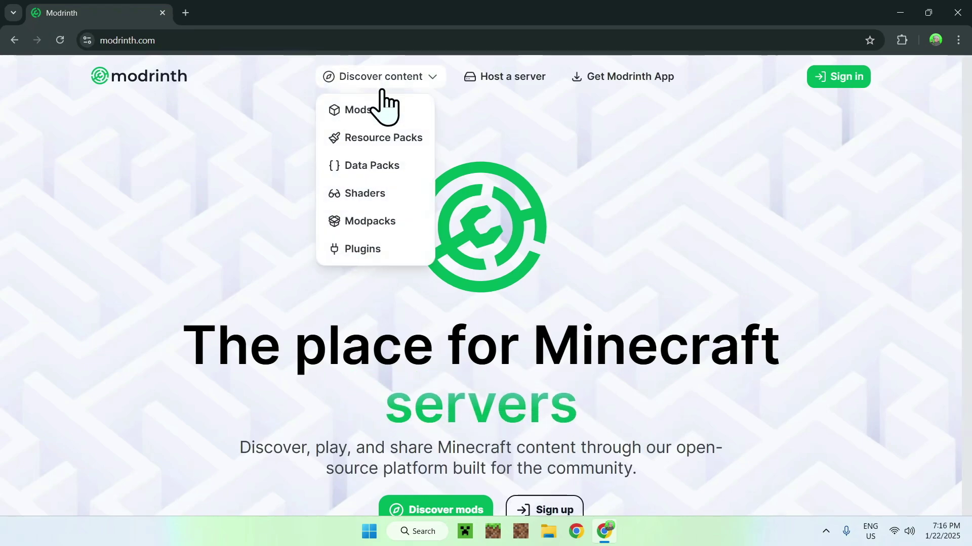
{"action": "left_click", "coordinate": [385, 111]}
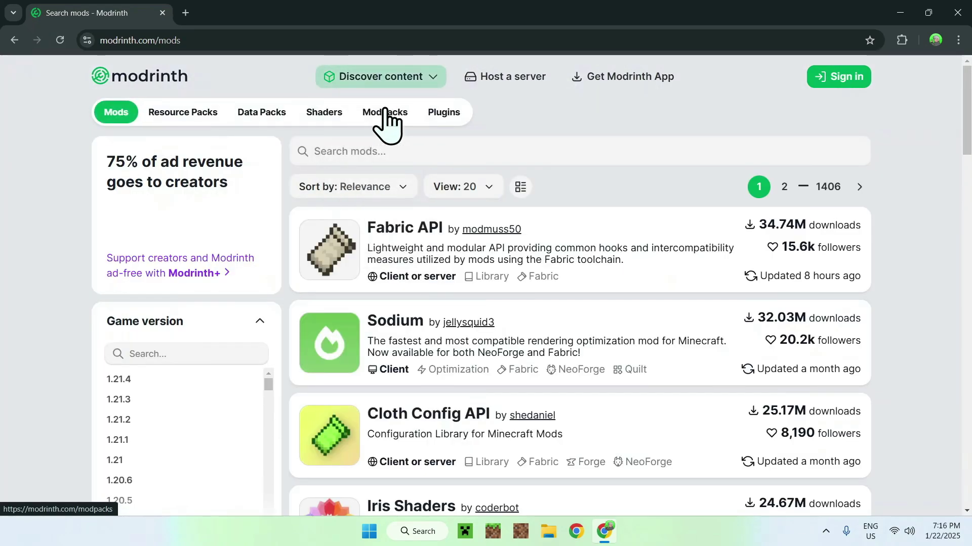
{"action": "left_click", "coordinate": [513, 151]}
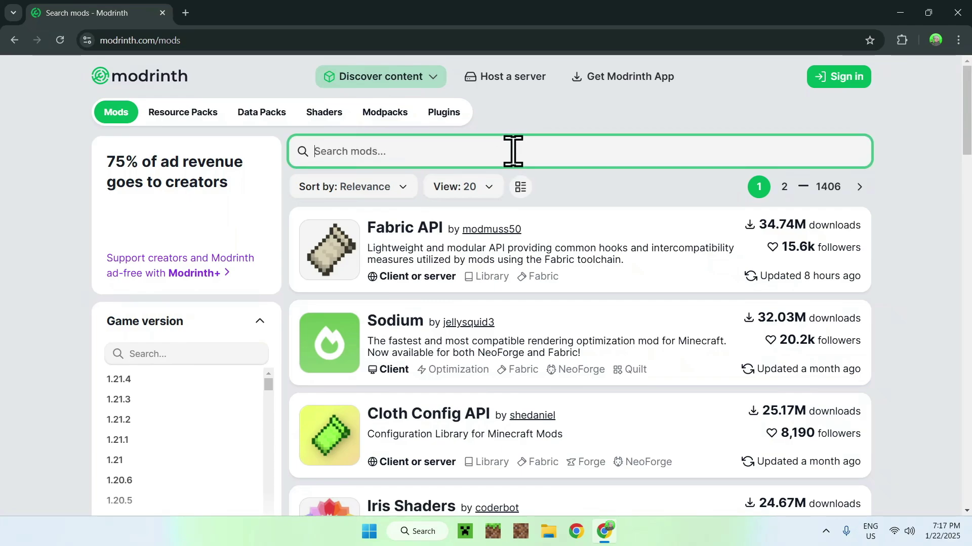
{"action": "type", "text": "Litematica"}
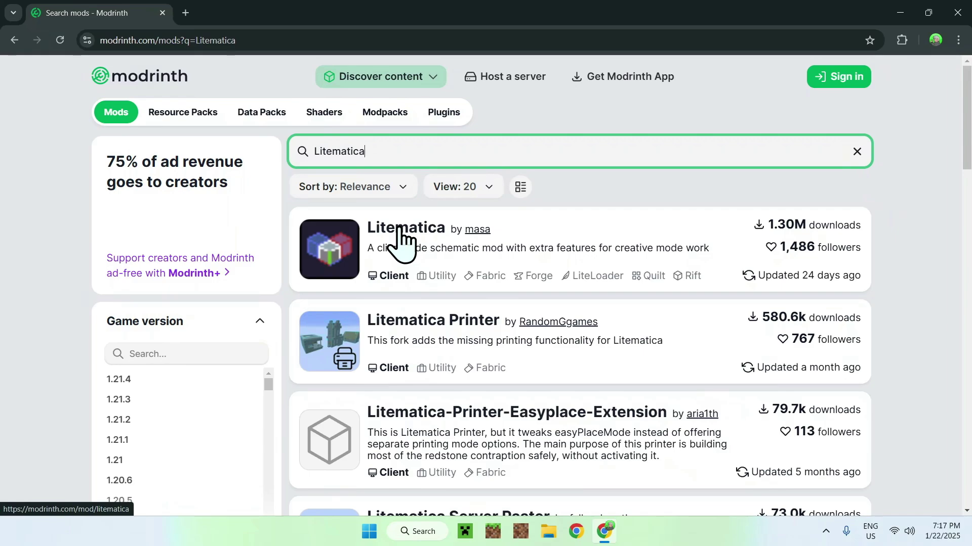
Step: Filter Litematica's versions to Minecraft 1.21.4 and download version 0.21.1
{"action": "left_click", "coordinate": [398, 229]}
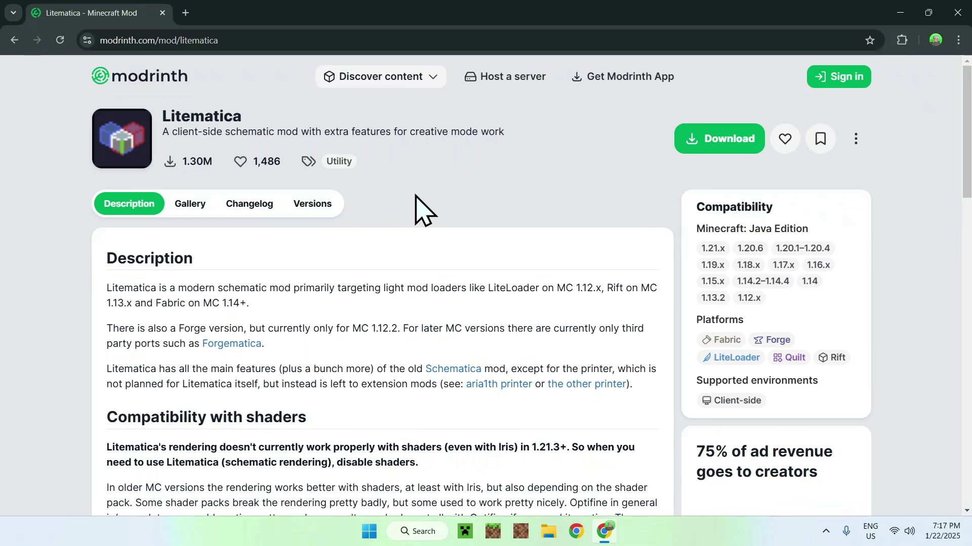
{"action": "left_click", "coordinate": [313, 205]}
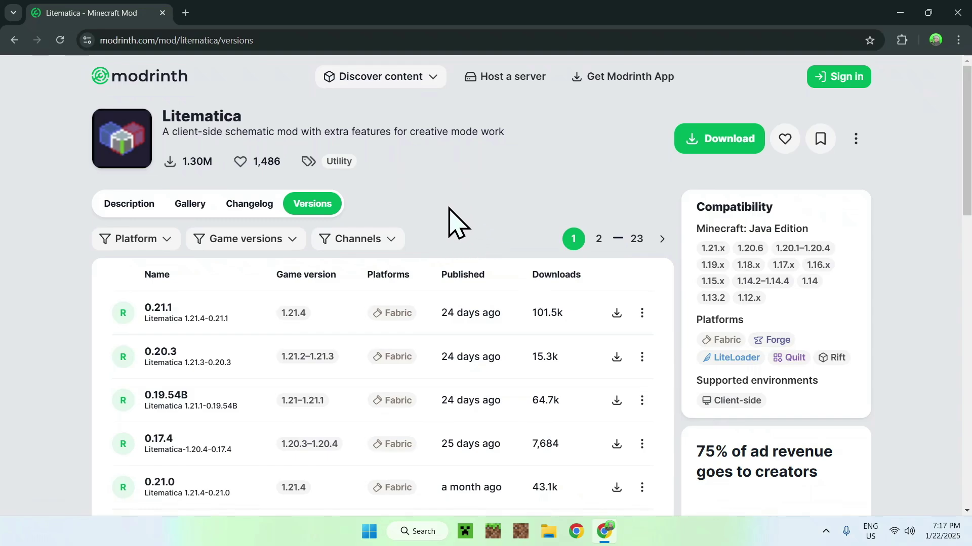
{"action": "left_click", "coordinate": [242, 244]}
{"action": "scroll", "coordinate": [219, 341], "scroll_direction": "down", "scroll_amount": 5}
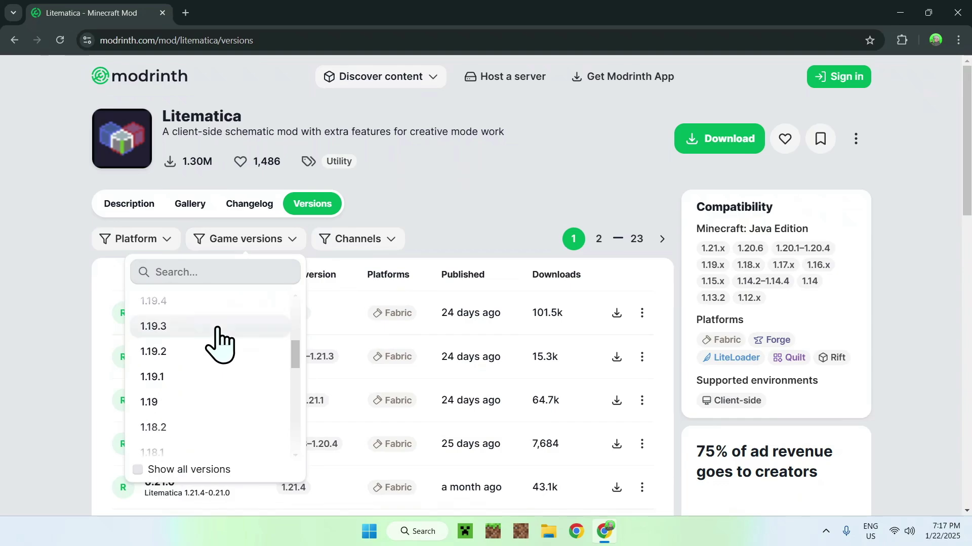
{"action": "scroll", "coordinate": [221, 387], "scroll_direction": "up", "scroll_amount": 5}
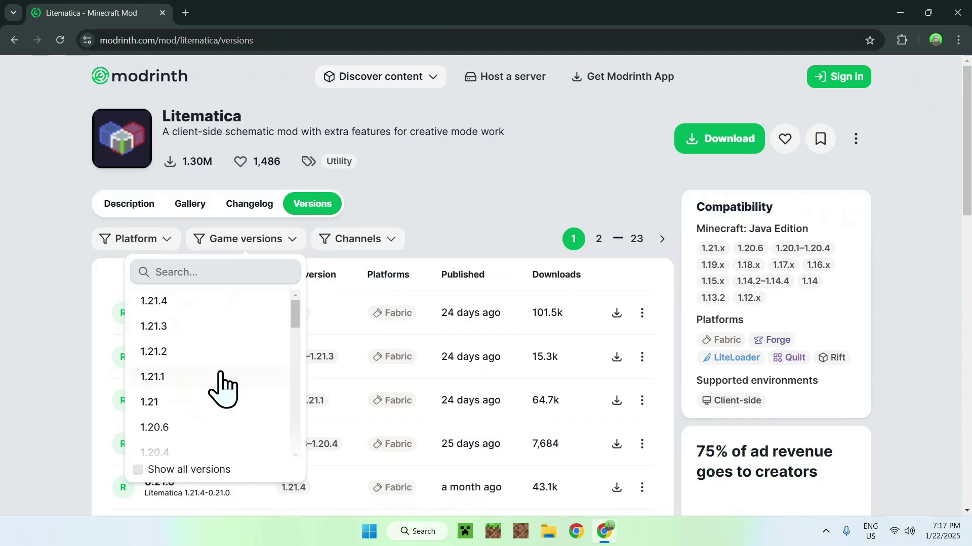
{"action": "left_click", "coordinate": [201, 304]}
{"action": "left_click", "coordinate": [507, 215]}
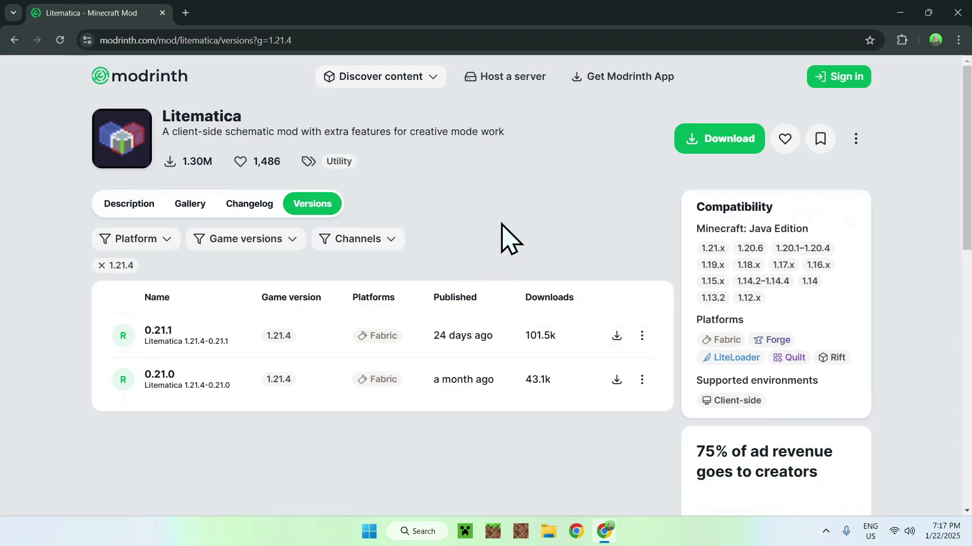
{"action": "left_click", "coordinate": [617, 336]}
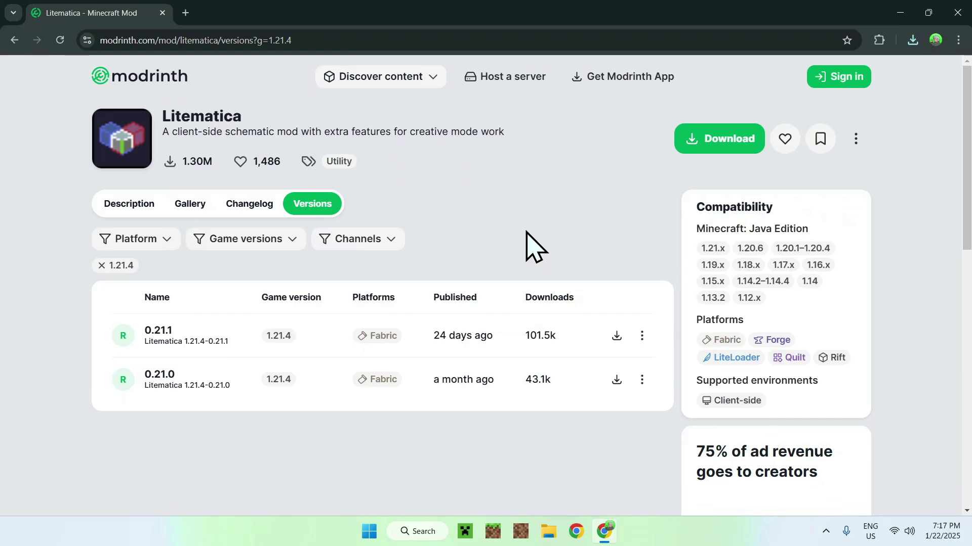
Step: Open Litematica 0.21.1's details and follow its required MaLiLib dependency
{"action": "left_click", "coordinate": [160, 334]}
{"action": "scroll", "coordinate": [71, 342], "scroll_direction": "down", "scroll_amount": 3}
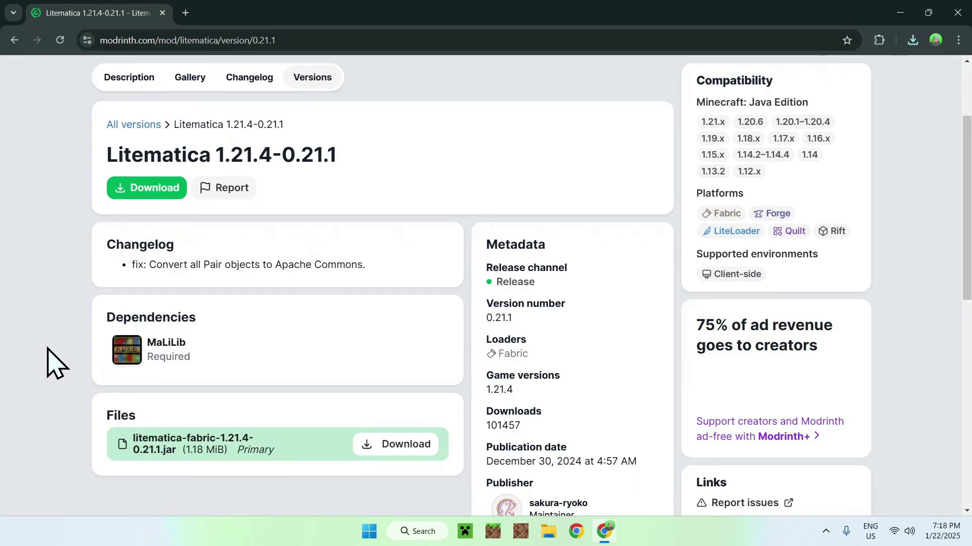
{"action": "left_click", "coordinate": [171, 366]}
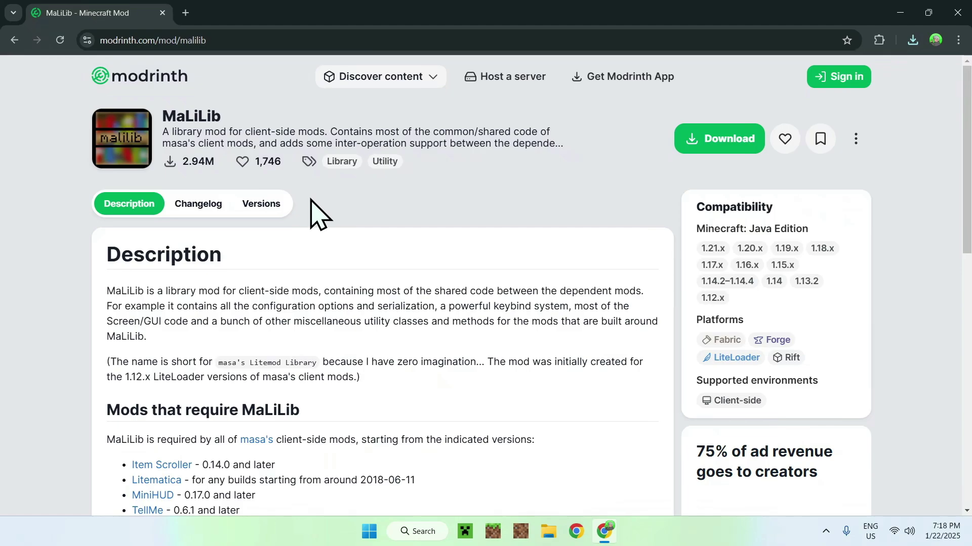
Step: Filter MaLiLib's versions to Minecraft 1.21.4 and download 0.23.1
{"action": "left_click", "coordinate": [262, 205]}
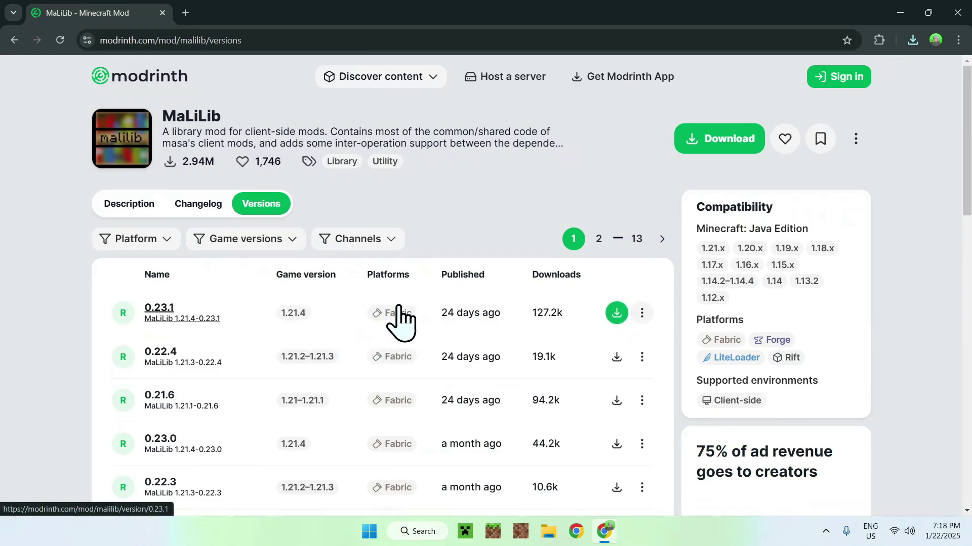
{"action": "left_click", "coordinate": [235, 242]}
{"action": "left_click", "coordinate": [218, 304]}
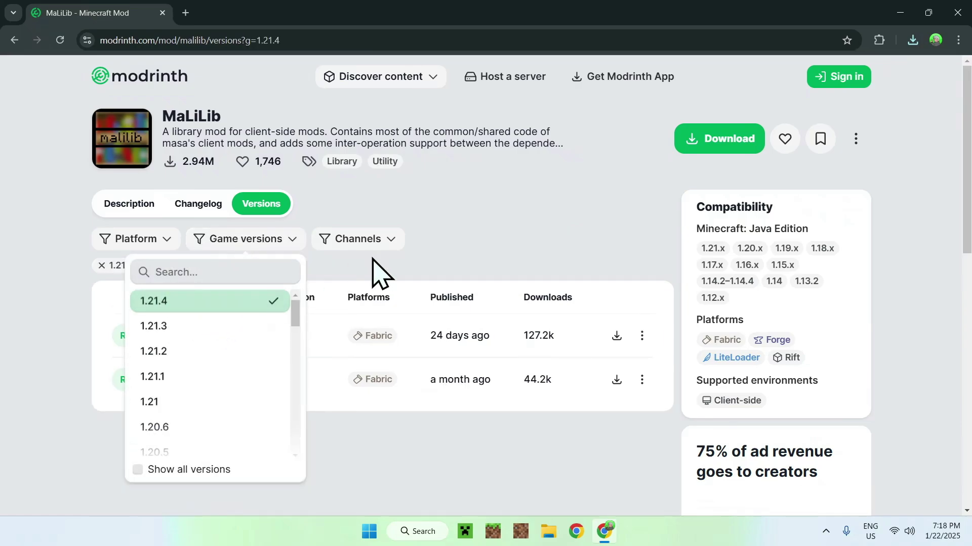
{"action": "left_click", "coordinate": [396, 267]}
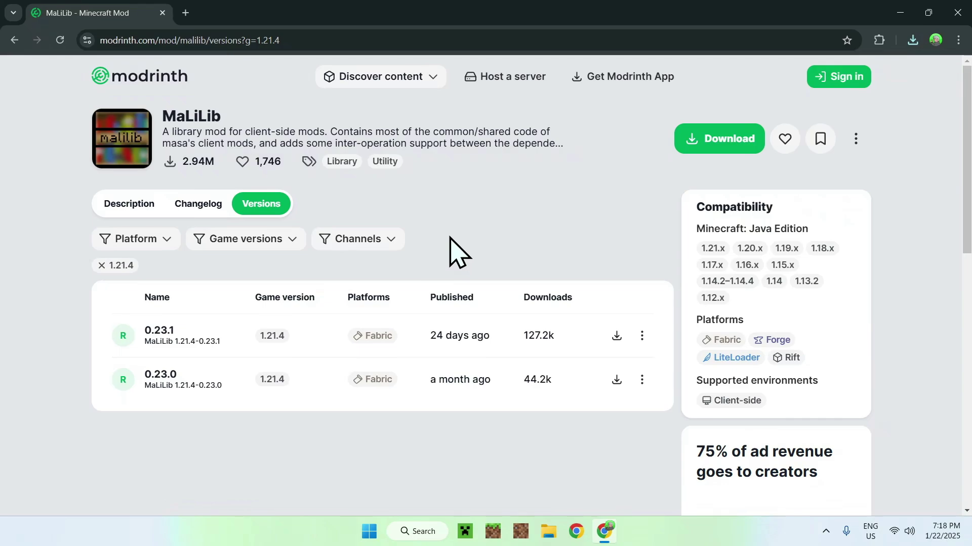
{"action": "left_click", "coordinate": [616, 336]}
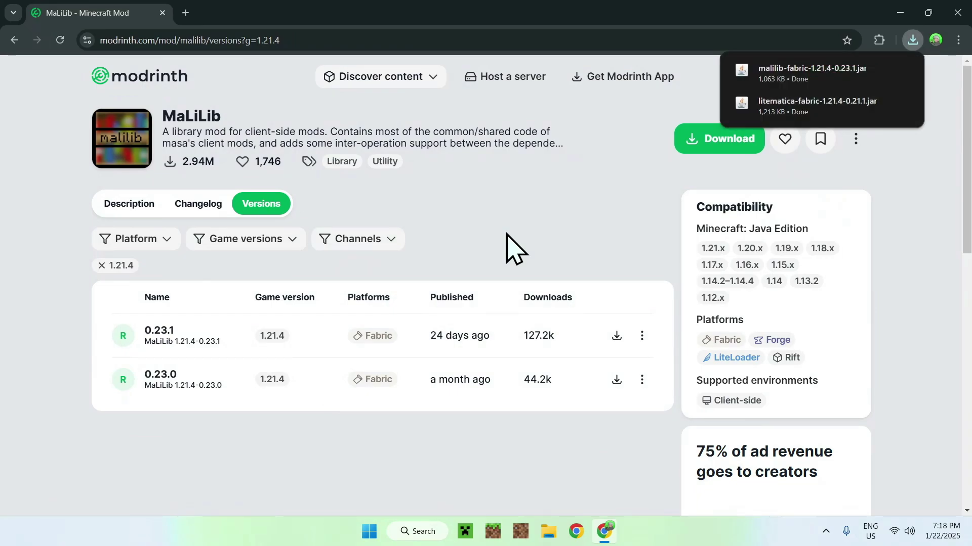
Step: View the MaLiLib 0.23.1 details, then return to the unfiltered Mods catalogue
{"action": "left_click", "coordinate": [158, 331]}
{"action": "scroll", "coordinate": [73, 327], "scroll_direction": "down", "scroll_amount": 10}
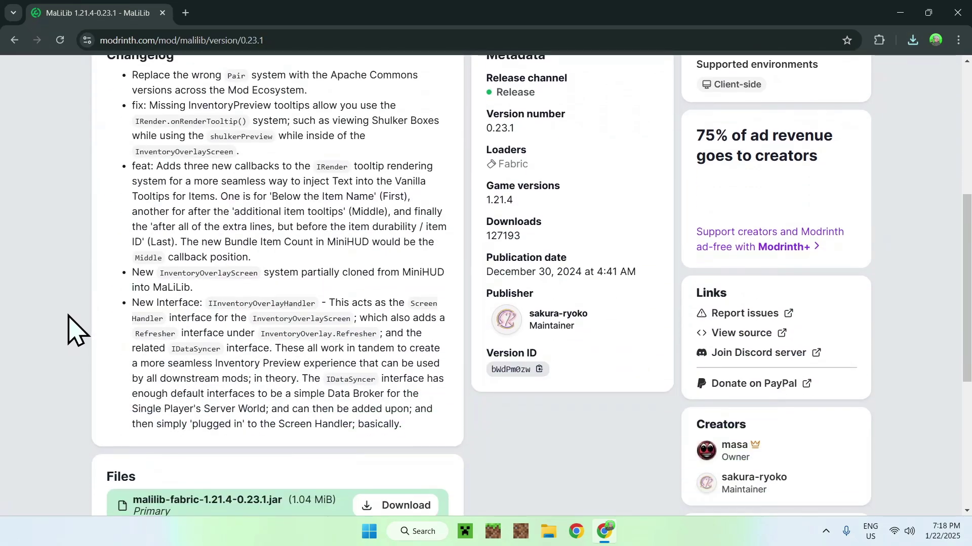
{"action": "scroll", "coordinate": [73, 330], "scroll_direction": "up", "scroll_amount": 10}
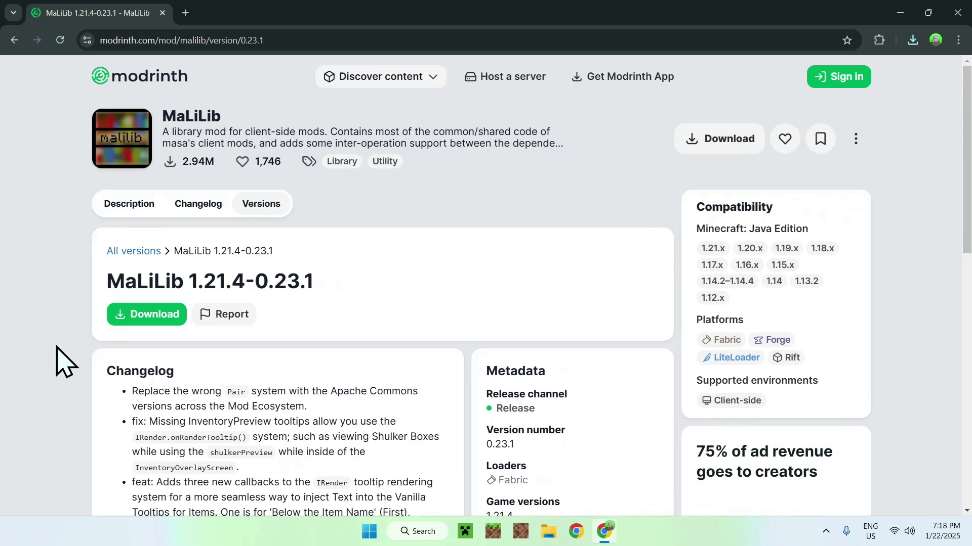
{"action": "left_click", "coordinate": [377, 81]}
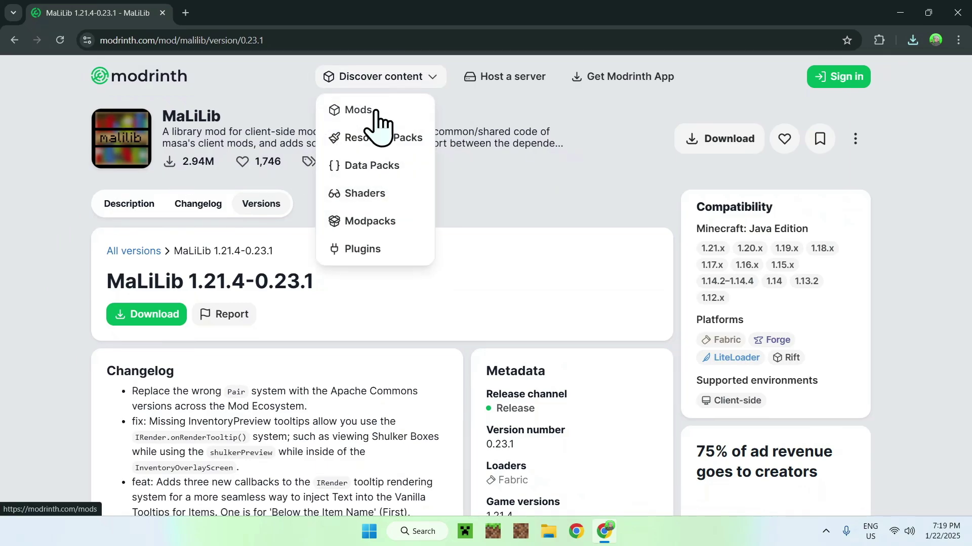
{"action": "left_click", "coordinate": [377, 122]}
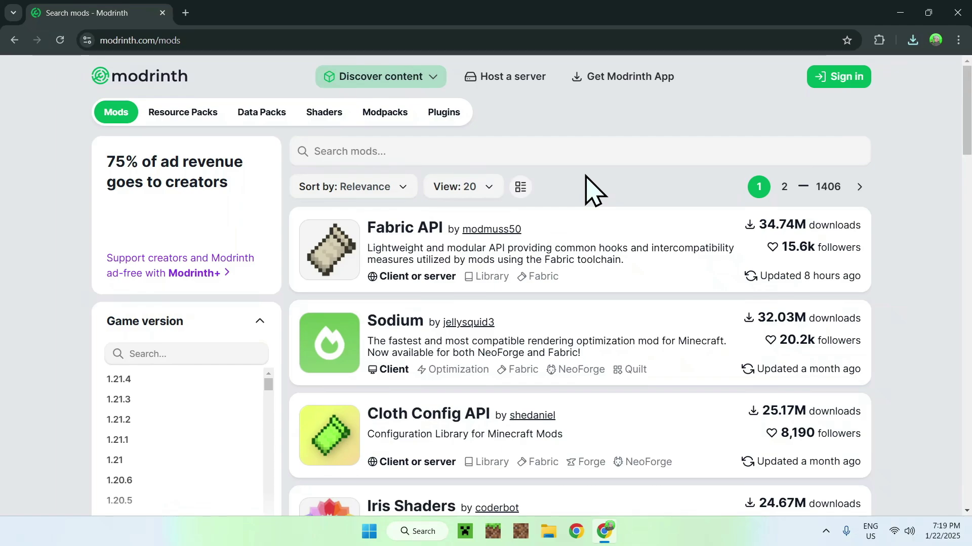
Step: Filter Fabric API's versions to Minecraft 1.21.4 and download 0.115.0+1.21.4
{"action": "left_click", "coordinate": [400, 227]}
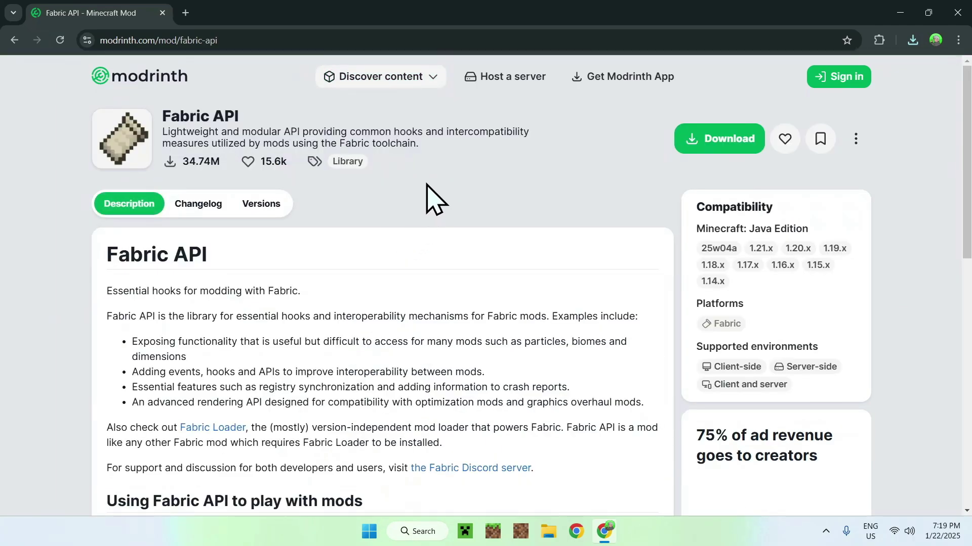
{"action": "left_click", "coordinate": [256, 206]}
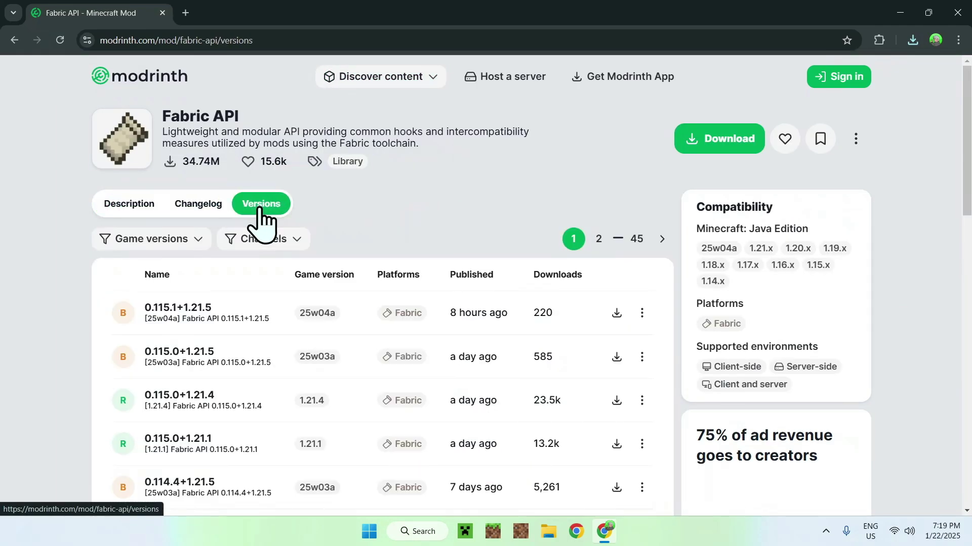
{"action": "left_click", "coordinate": [168, 242]}
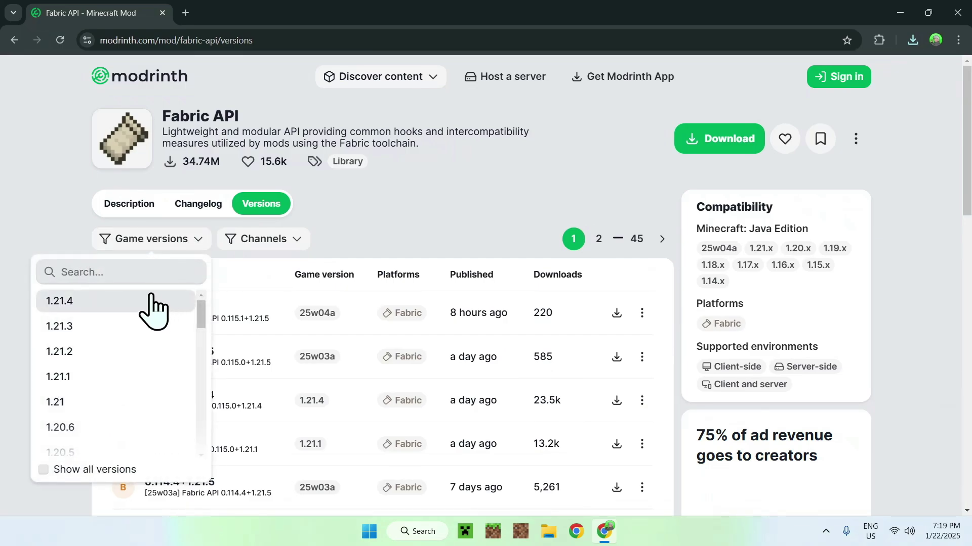
{"action": "left_click", "coordinate": [147, 310]}
{"action": "left_click", "coordinate": [413, 227]}
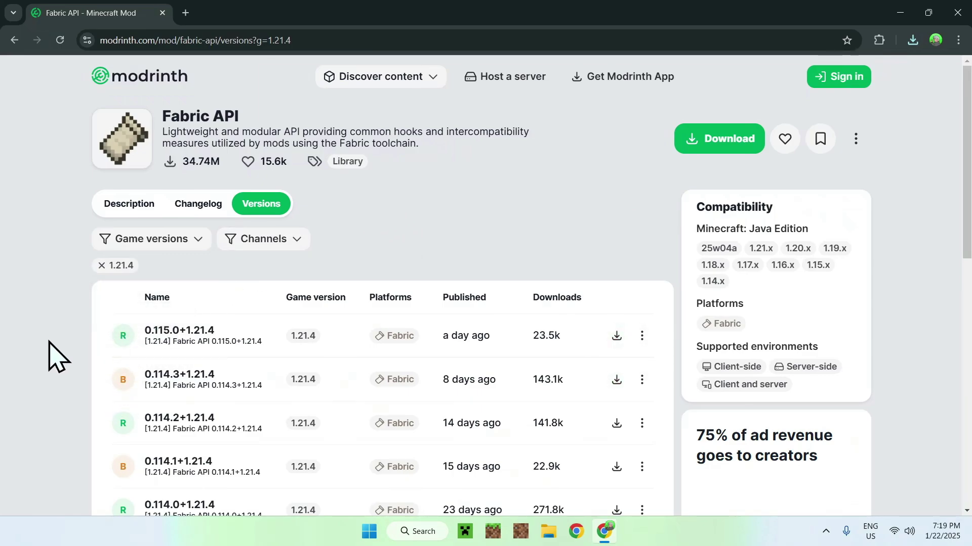
{"action": "left_click", "coordinate": [618, 336]}
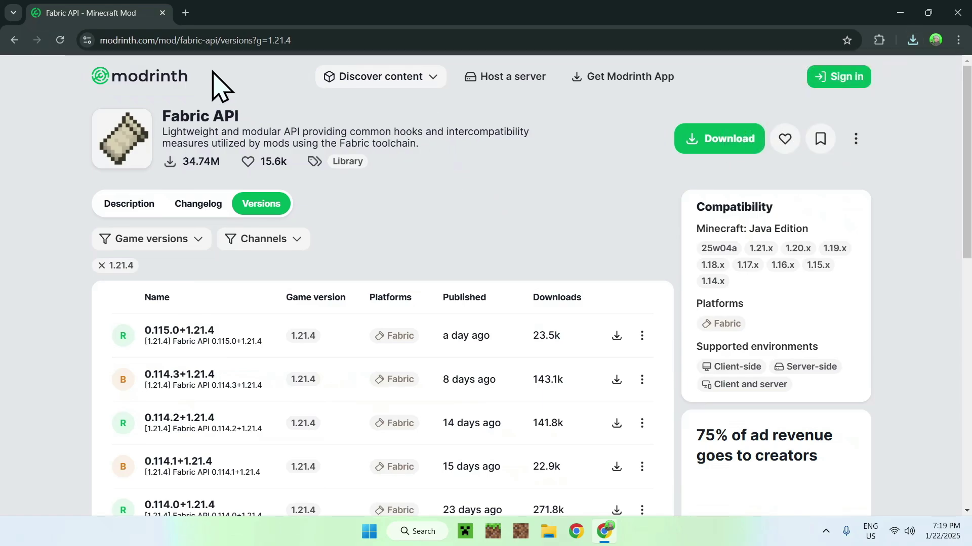
Step: In a new tab, search Google for 'Fabric Minecraft'
{"action": "left_click", "coordinate": [185, 13]}
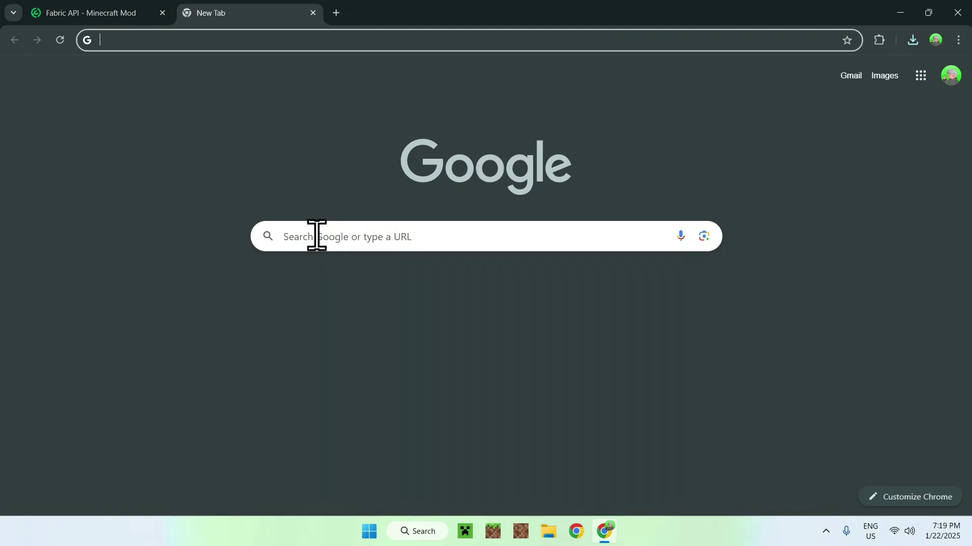
{"action": "left_click", "coordinate": [317, 236]}
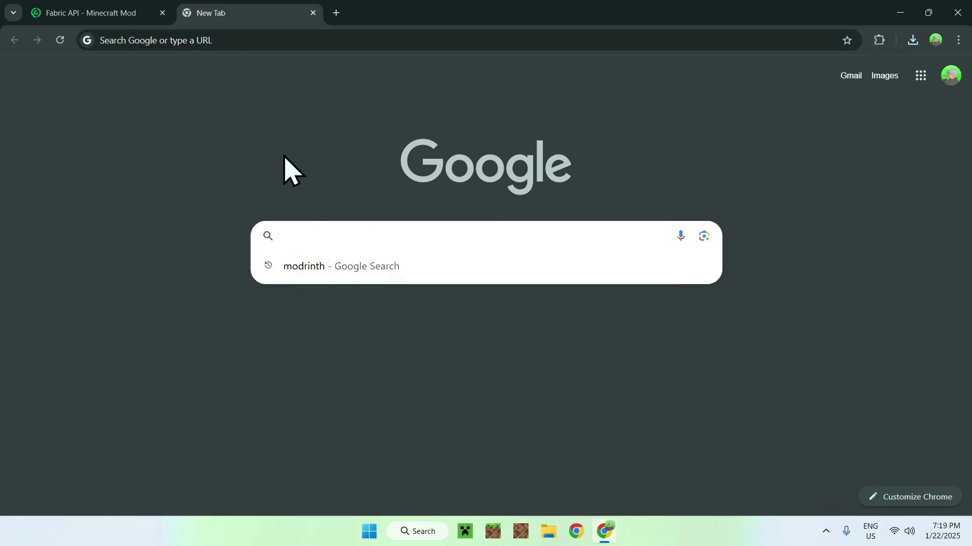
{"action": "type", "text": "Fab"}
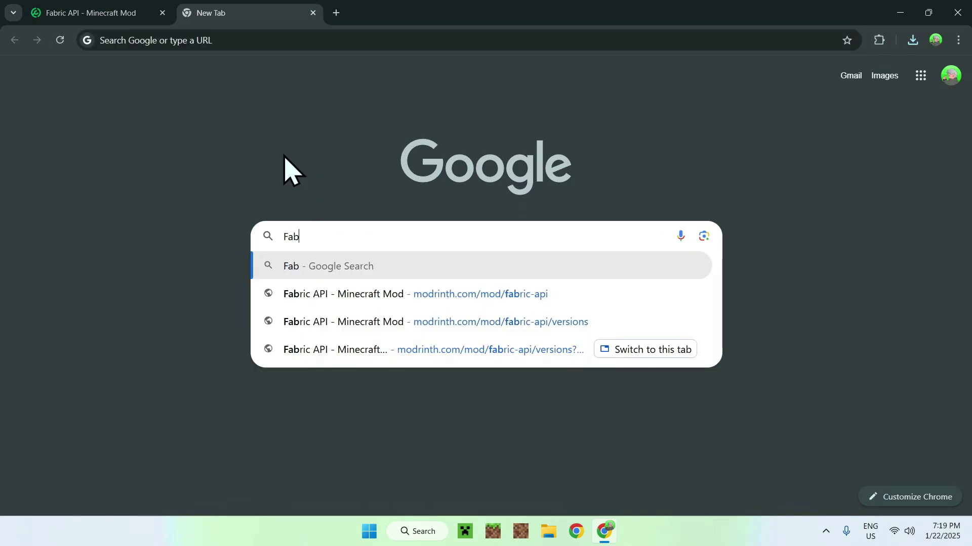
{"action": "type", "text": "ric Minecraft"}
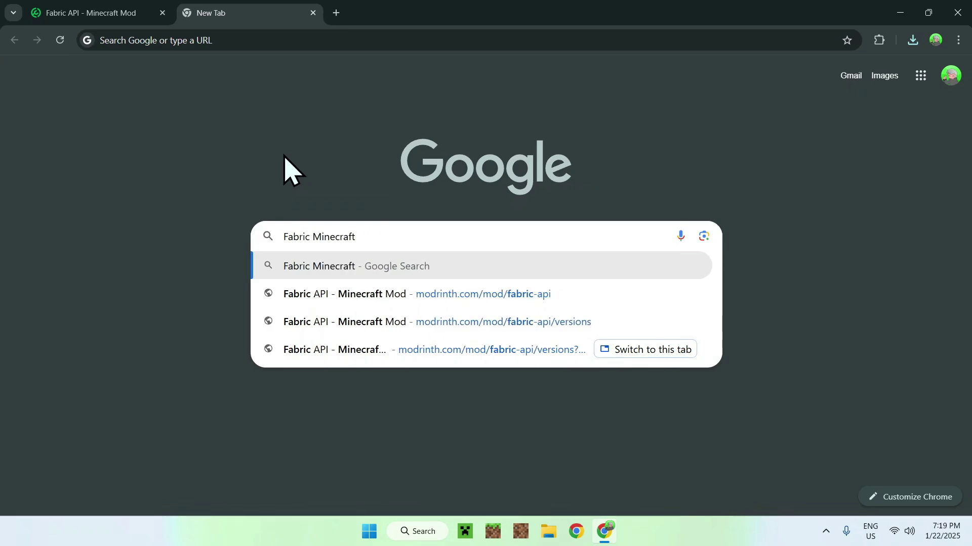
{"action": "key", "text": "Return"}
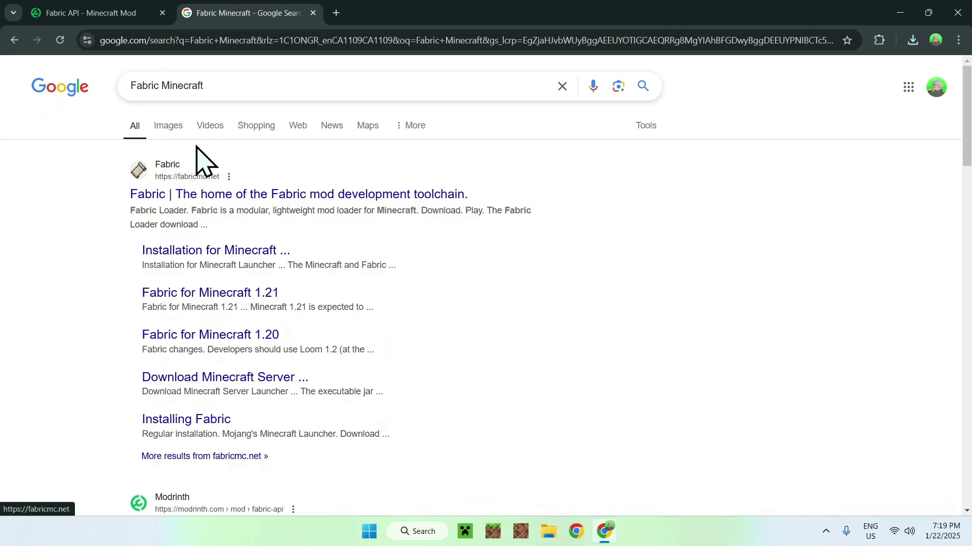
Step: Download fabric-installer-1.0.1.exe for Windows from fabricmc.net, then close Chrome
{"action": "left_click", "coordinate": [172, 194]}
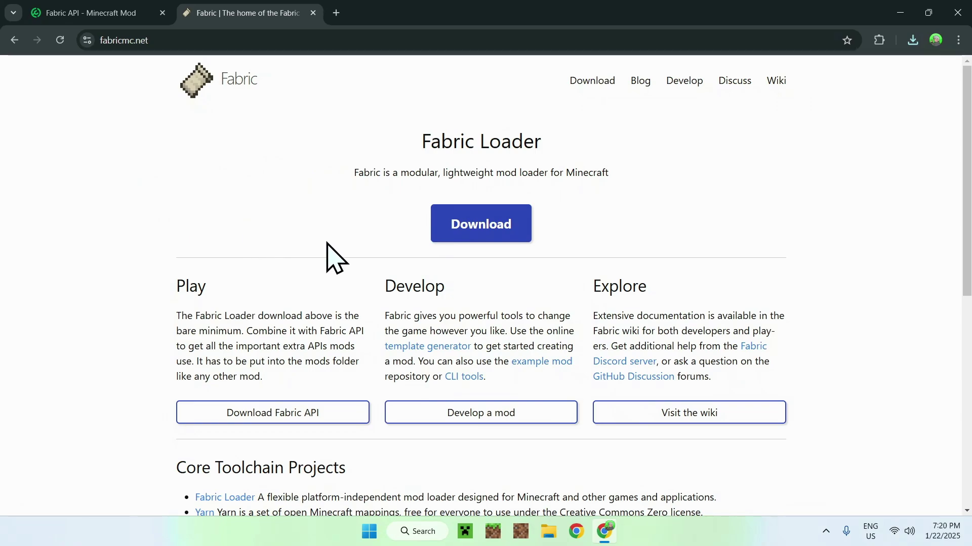
{"action": "left_click", "coordinate": [489, 237]}
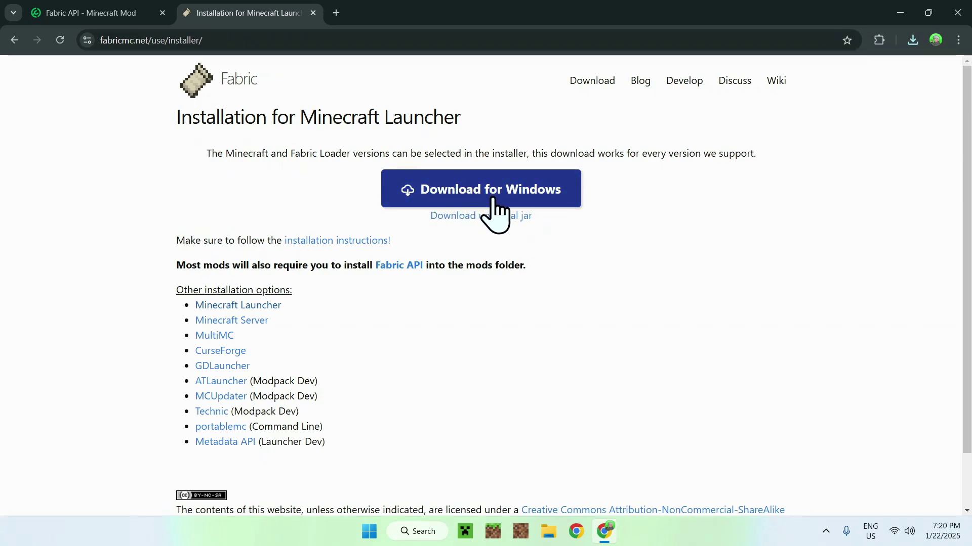
{"action": "left_click", "coordinate": [482, 198]}
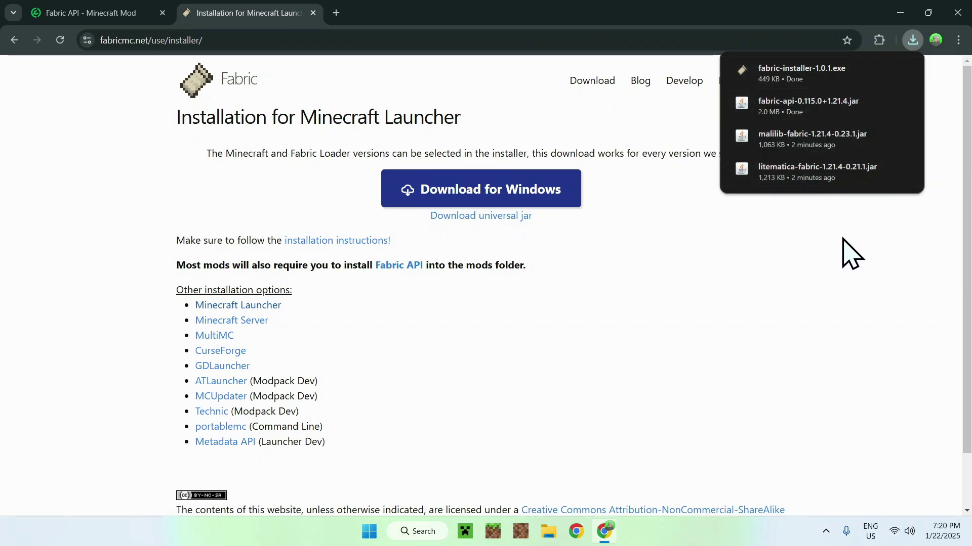
{"action": "left_click", "coordinate": [954, 15]}
{"action": "left_click", "coordinate": [955, 15]}
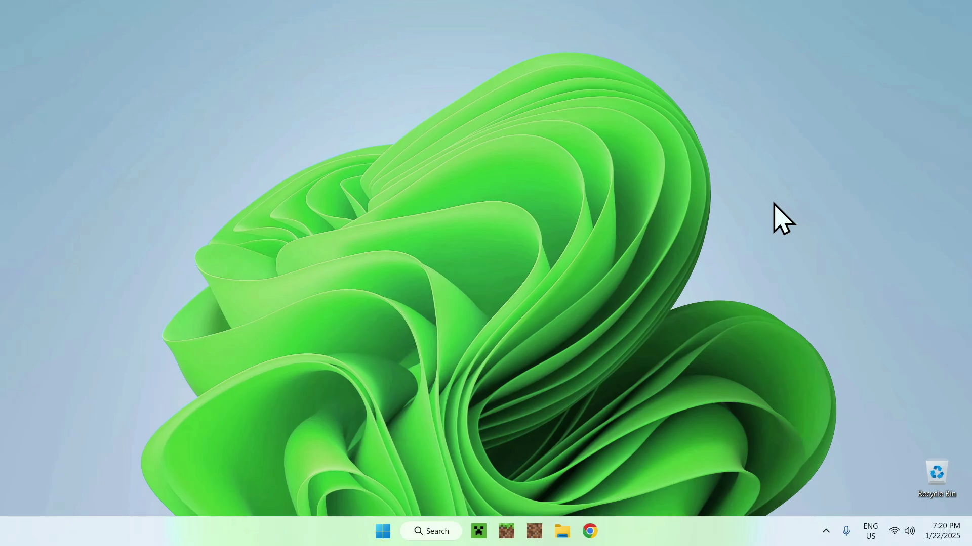
Step: Run fabric-installer-1.0.1.exe from the Downloads folder
{"action": "left_click", "coordinate": [562, 532]}
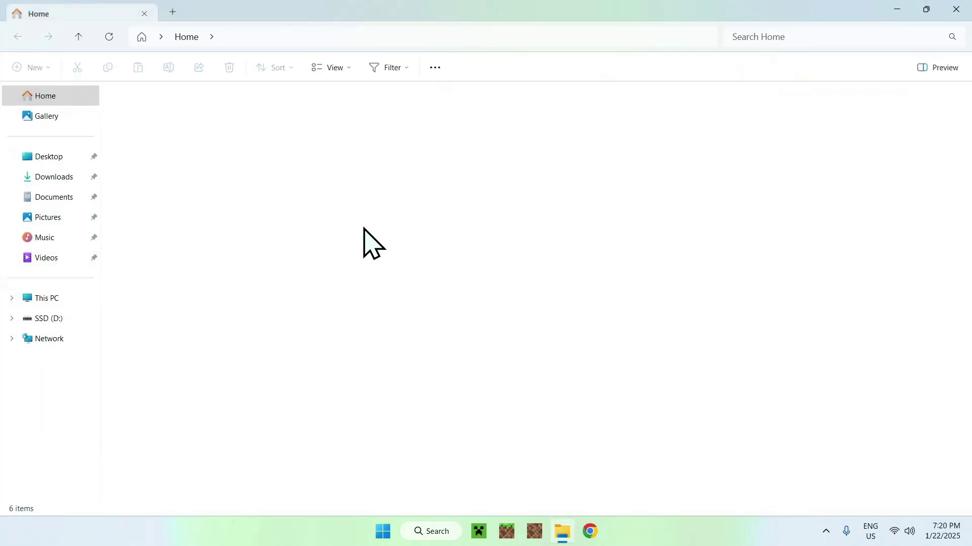
{"action": "left_click", "coordinate": [60, 178]}
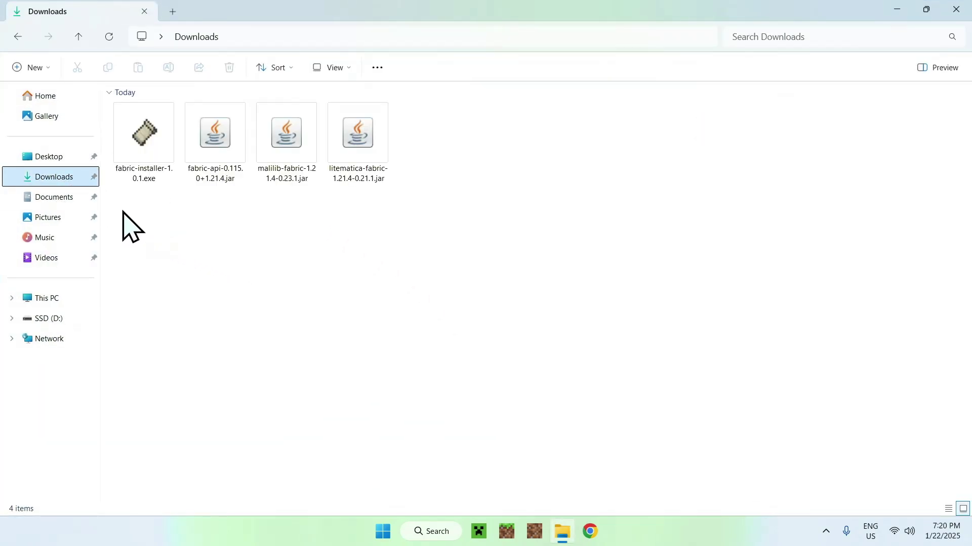
{"action": "left_click_drag", "start_coordinate": [122, 211], "coordinate": [391, 221]}
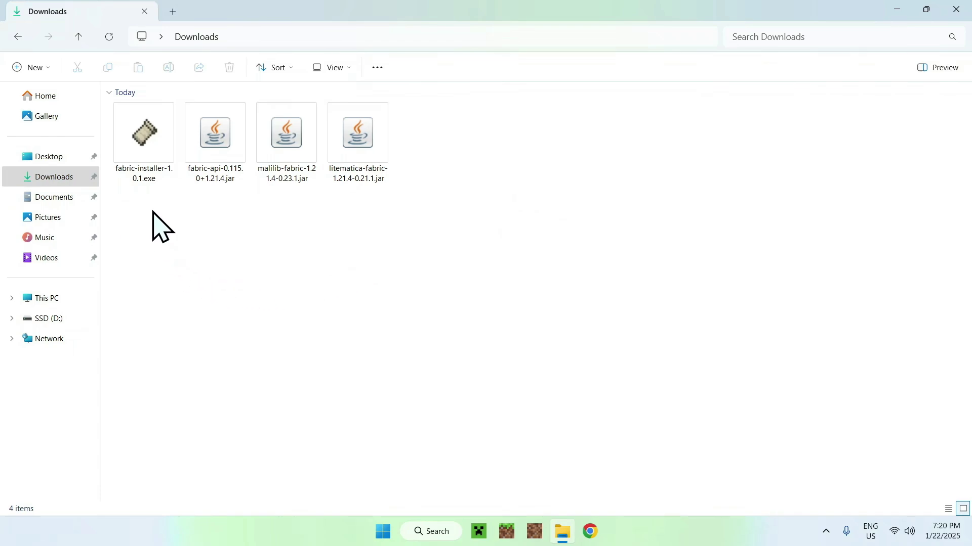
{"action": "double_click", "coordinate": [133, 178]}
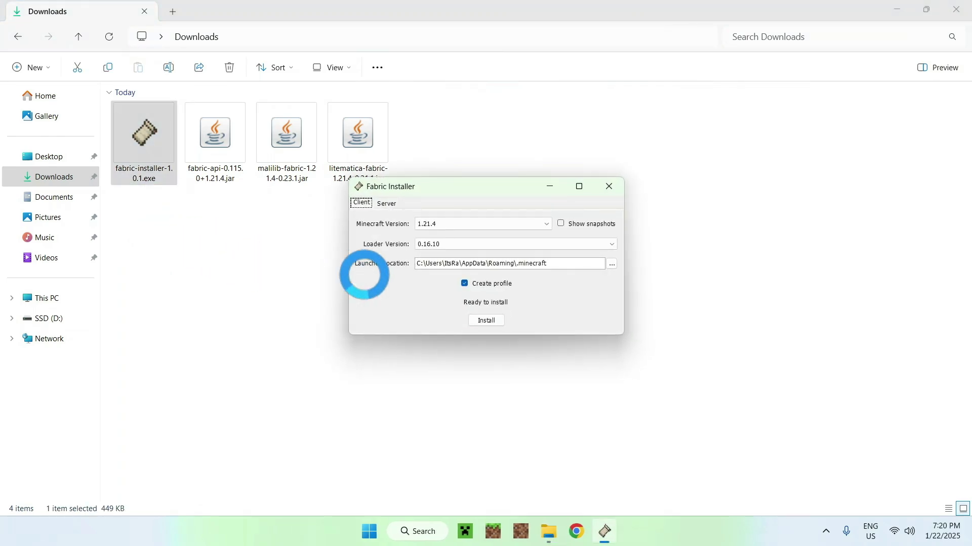
Step: Install Fabric Loader 0.16.10 for Minecraft 1.21.4, then start the Minecraft Launcher
{"action": "left_click", "coordinate": [424, 226]}
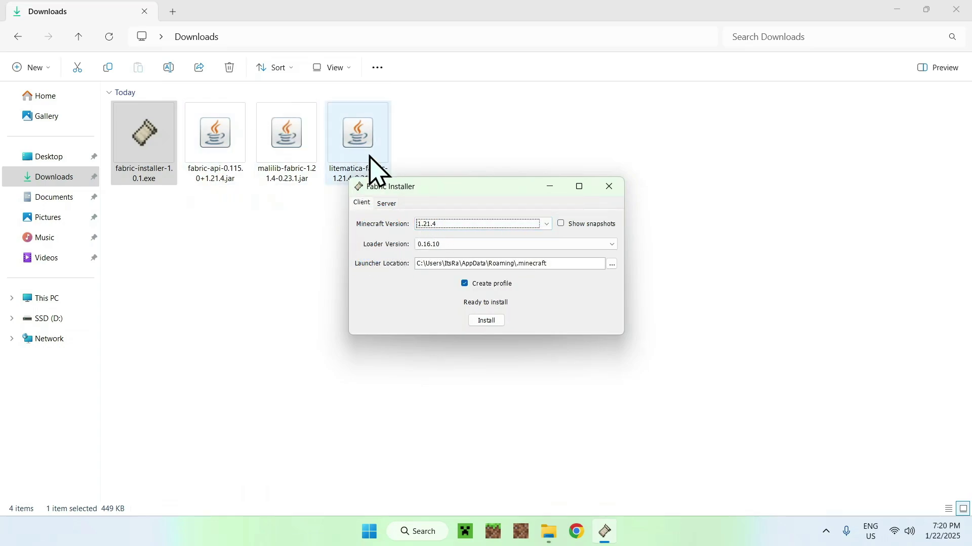
{"action": "left_click", "coordinate": [486, 321]}
{"action": "left_click", "coordinate": [487, 287]}
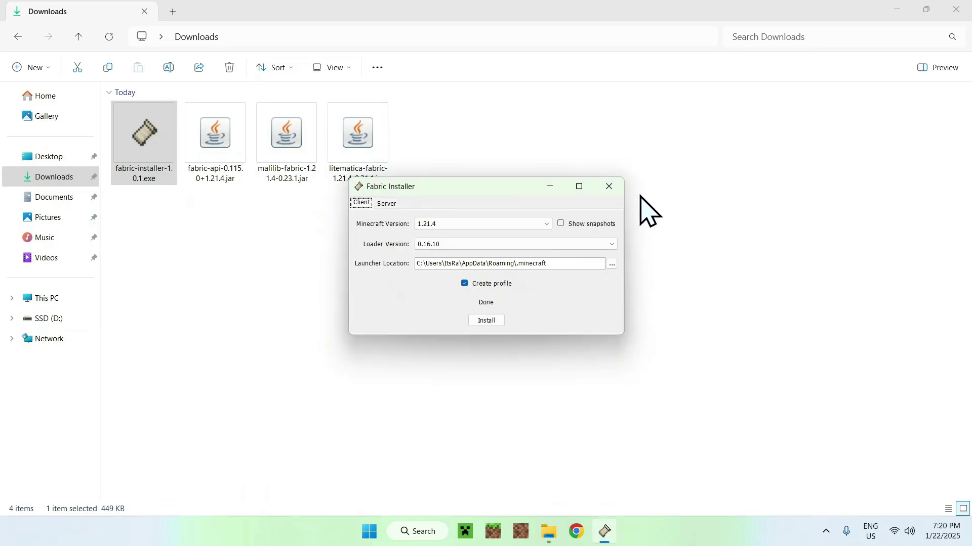
{"action": "left_click", "coordinate": [608, 186]}
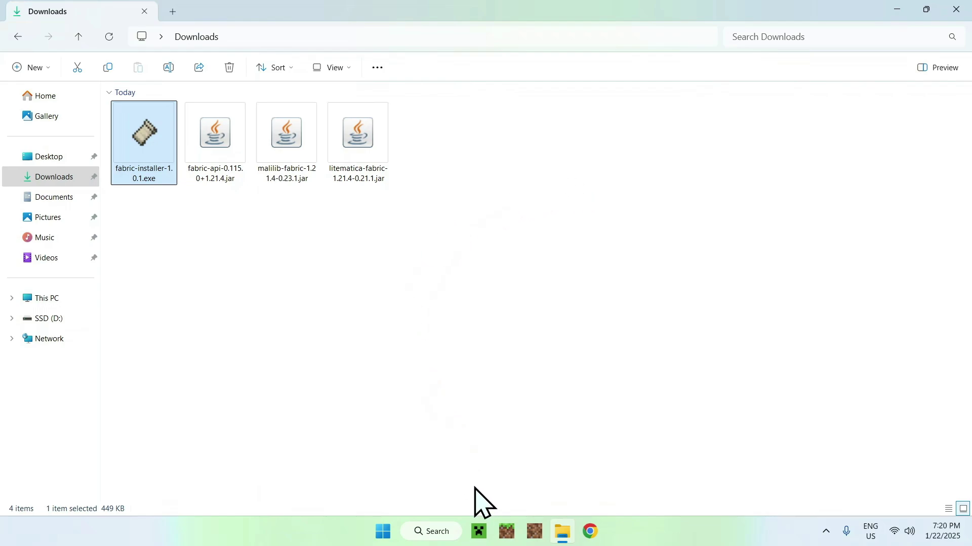
{"action": "left_click", "coordinate": [479, 531]}
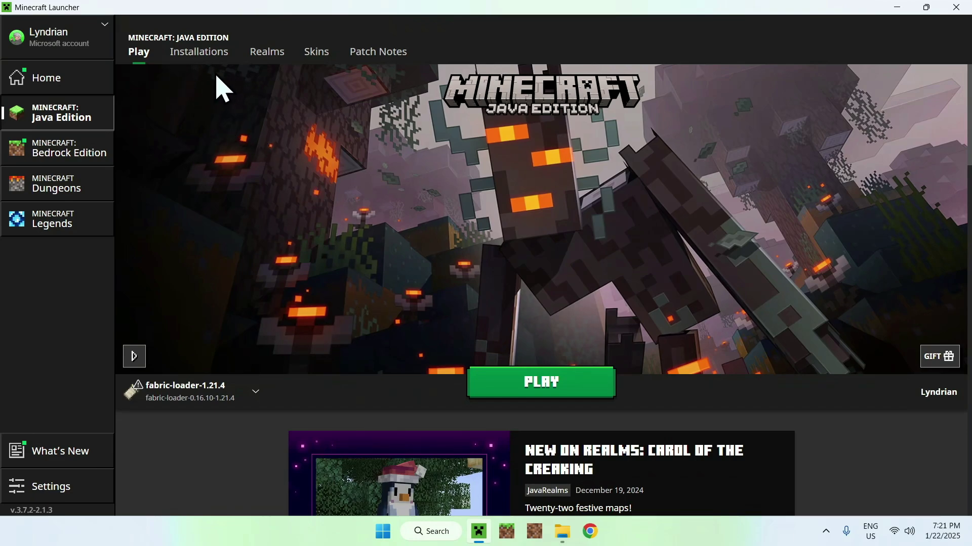
Step: Show the Java Edition installations list with the fabric-loader-1.21.4 profile
{"action": "left_click", "coordinate": [198, 52]}
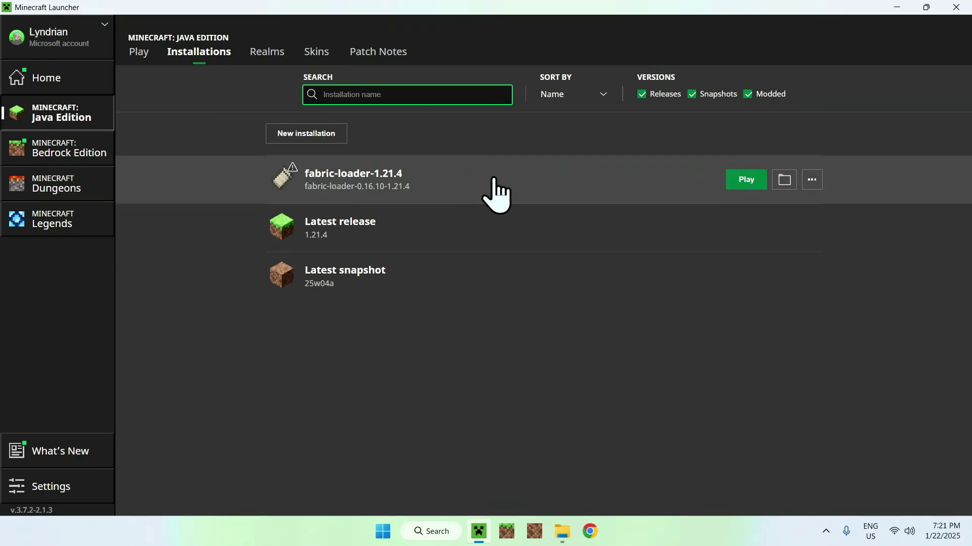
Step: Open the mods folder inside the fabric-loader installation's game folder
{"action": "left_click", "coordinate": [786, 182]}
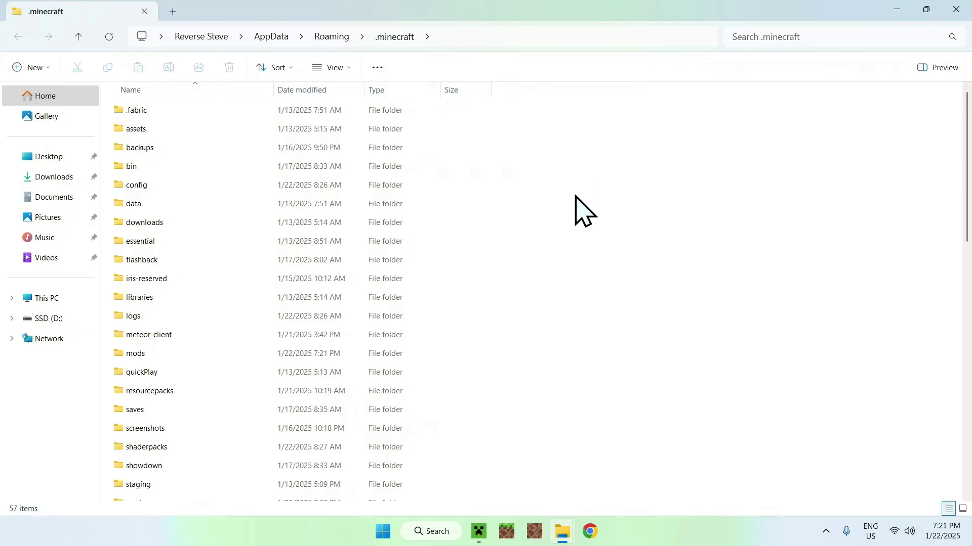
{"action": "left_click", "coordinate": [245, 355]}
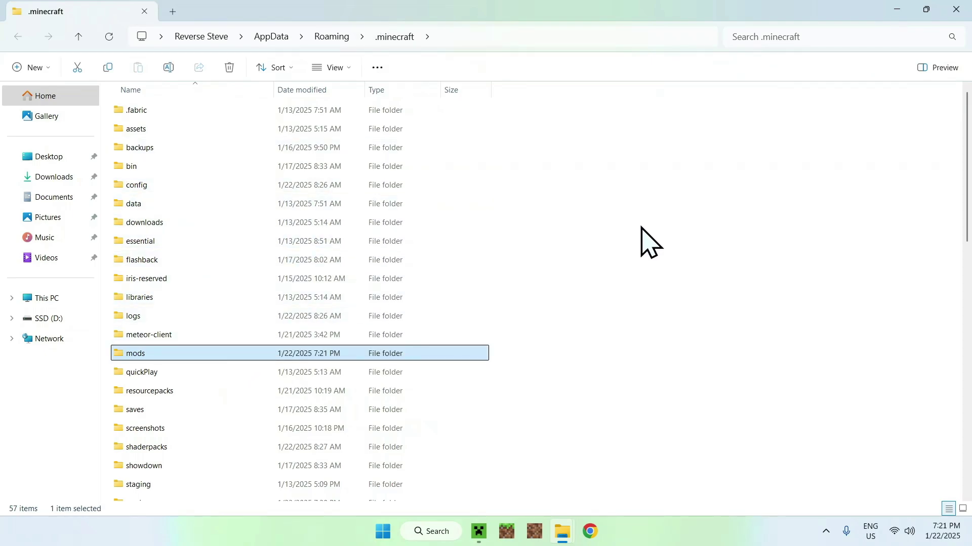
{"action": "double_click", "coordinate": [252, 355]}
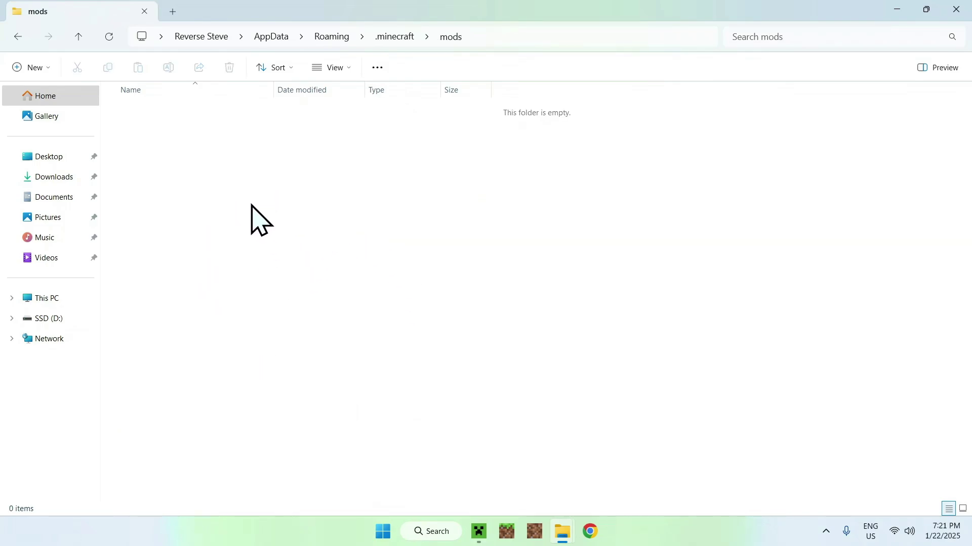
Step: Copy the Fabric API, MaLiLib and Litematica jars from Downloads into .minecraft\mods
{"action": "left_click", "coordinate": [53, 178]}
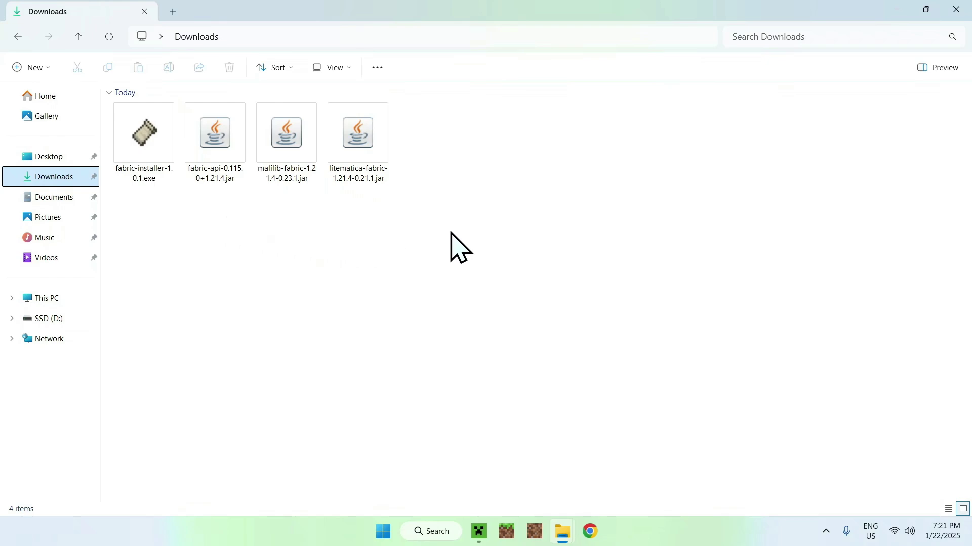
{"action": "left_click_drag", "start_coordinate": [473, 210], "coordinate": [199, 137]}
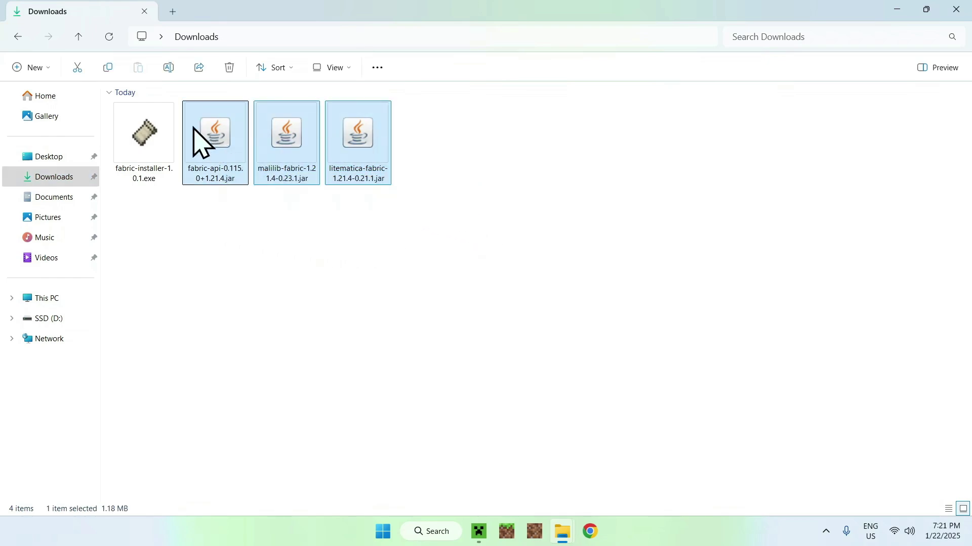
{"action": "left_click", "coordinate": [108, 69]}
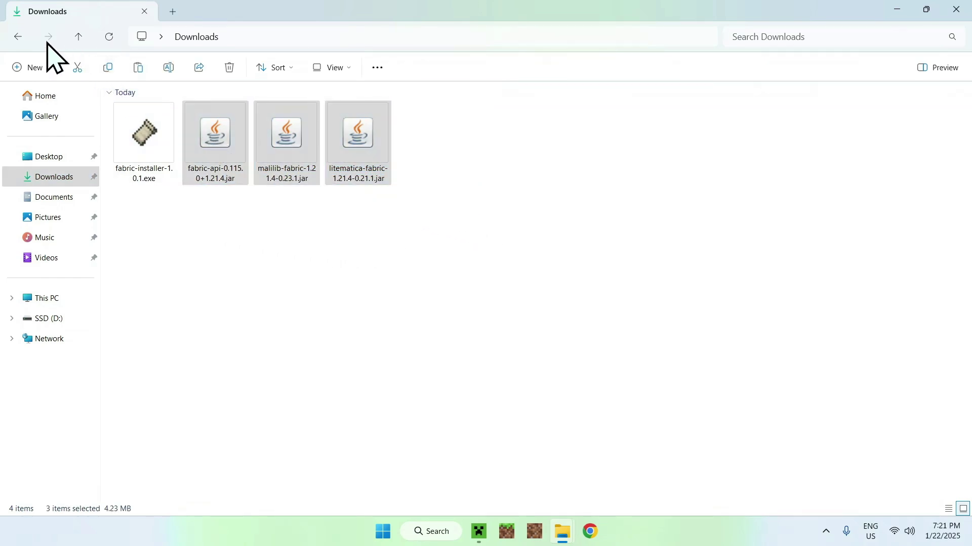
{"action": "left_click", "coordinate": [20, 38]}
{"action": "left_click", "coordinate": [138, 68]}
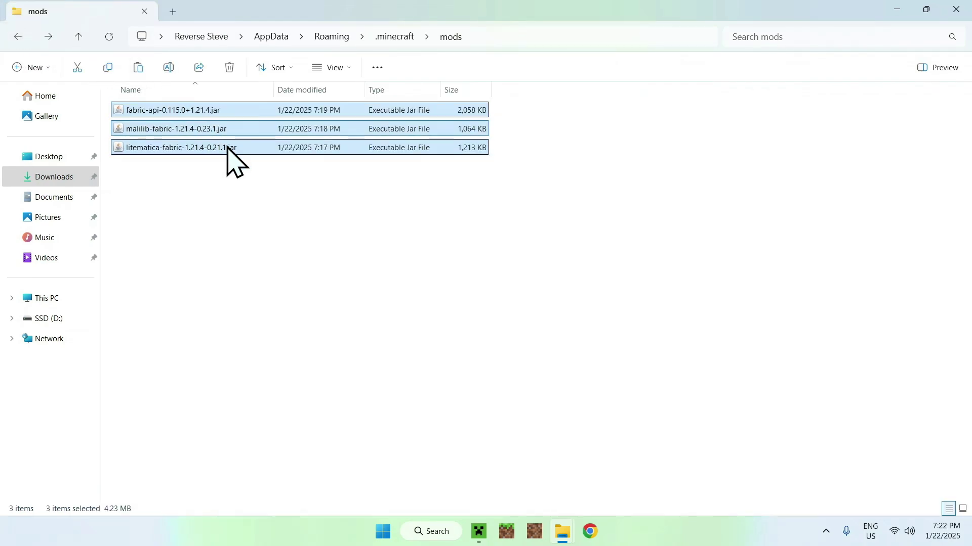
{"action": "left_click", "coordinate": [218, 178]}
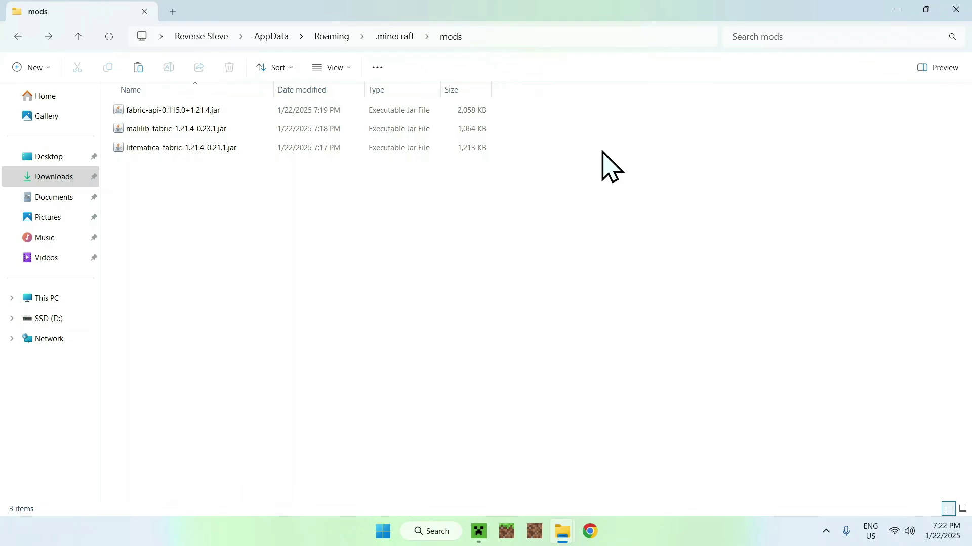
Step: Launch the fabric-loader-1.21.4 installation from the Java Edition page
{"action": "left_click", "coordinate": [479, 530]}
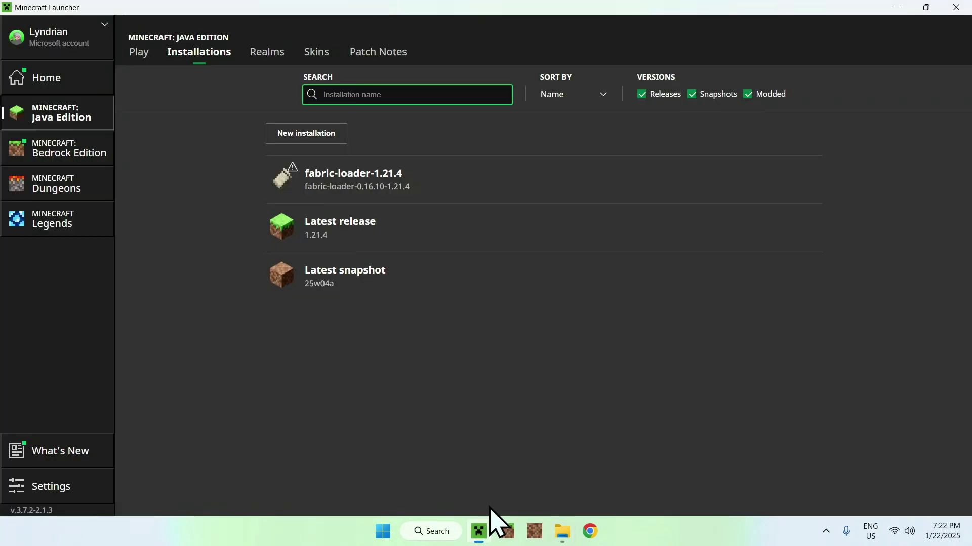
{"action": "left_click", "coordinate": [136, 54]}
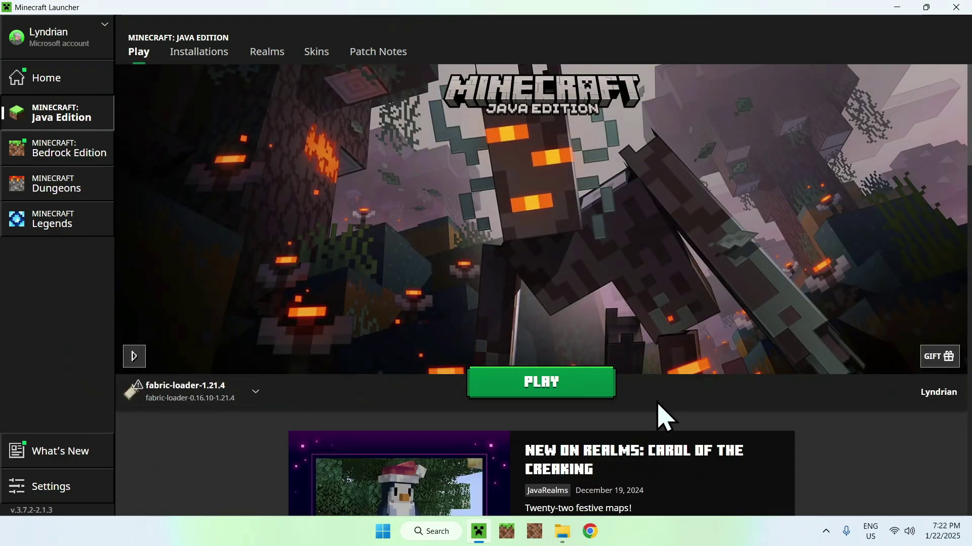
{"action": "left_click", "coordinate": [550, 393]}
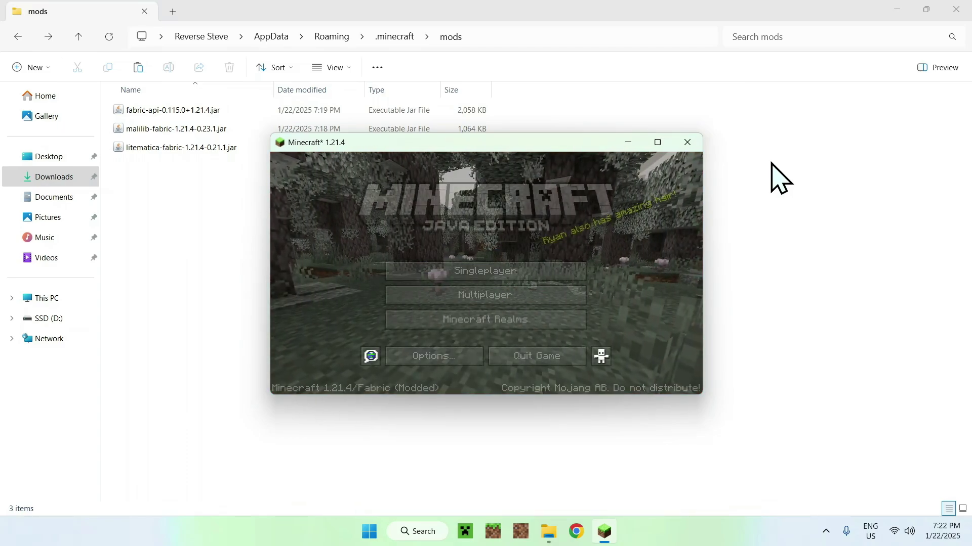
Step: Maximize the game window and load the Tutorials singleplayer world
{"action": "left_click", "coordinate": [659, 142]}
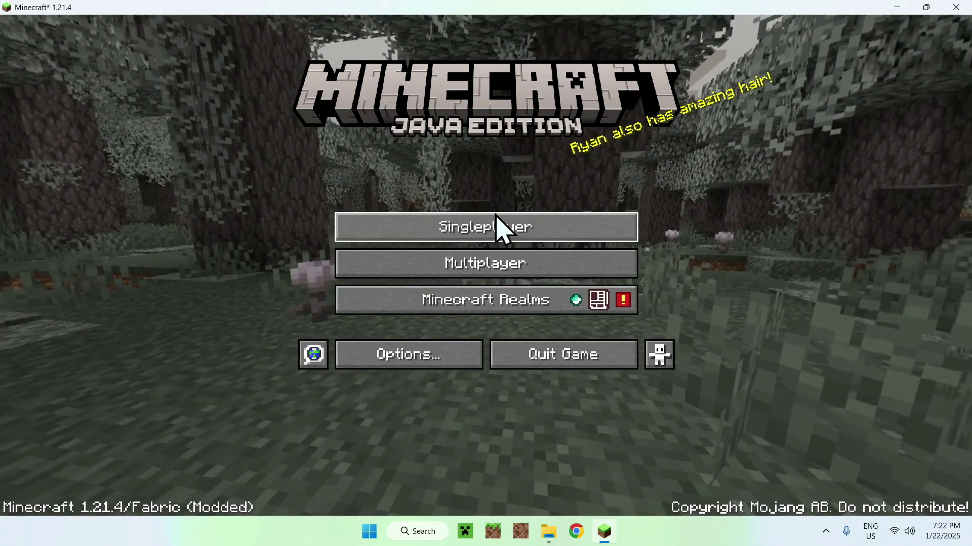
{"action": "left_click", "coordinate": [494, 234]}
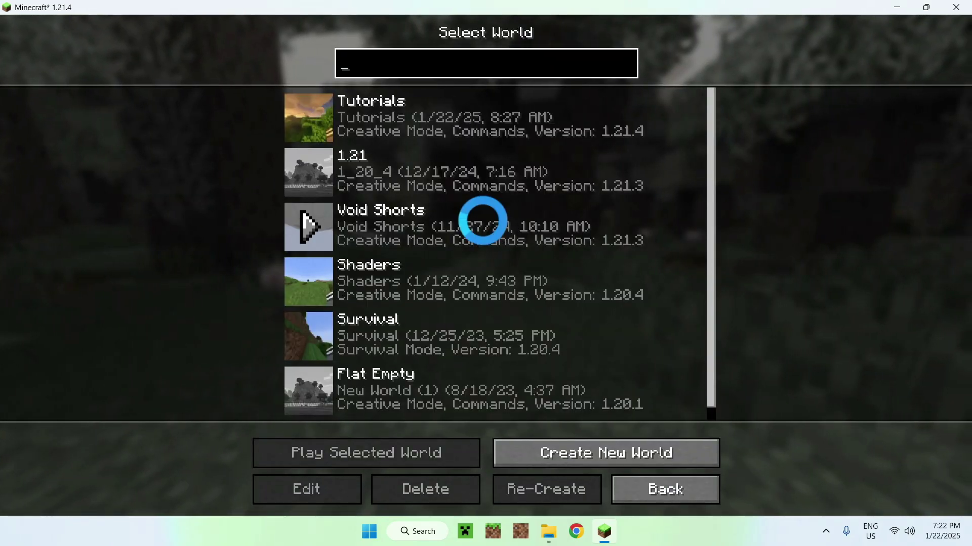
{"action": "left_click", "coordinate": [311, 120]}
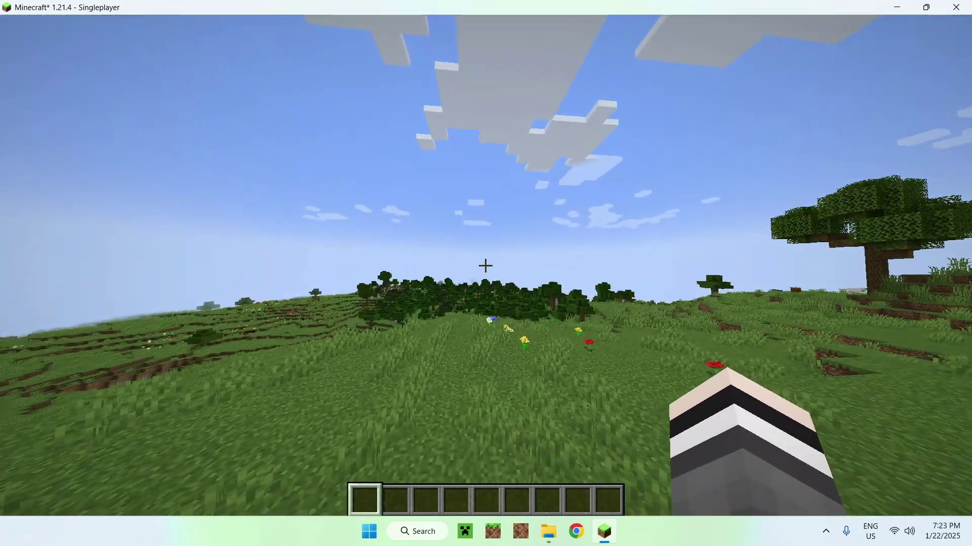
{"action": "key", "text": "m"}
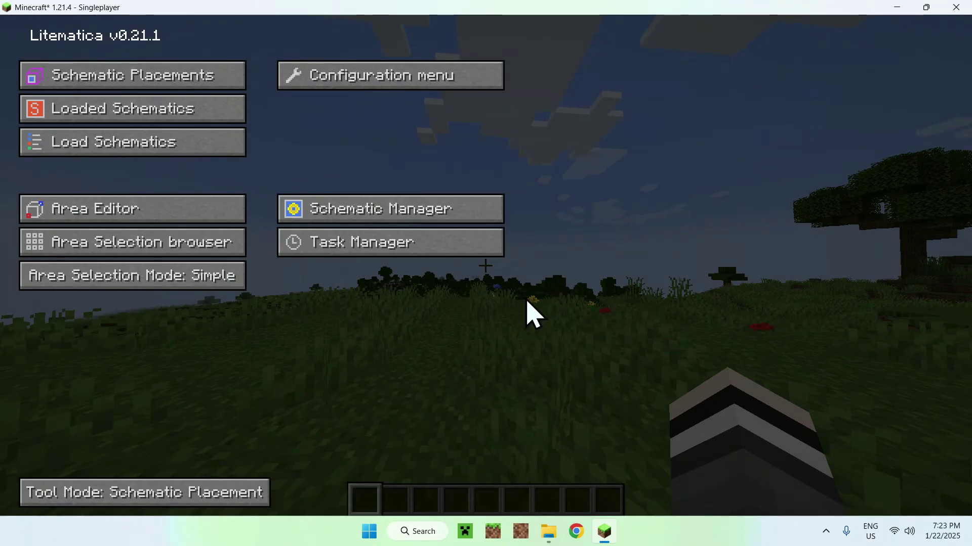
{"action": "key", "text": "Escape"}
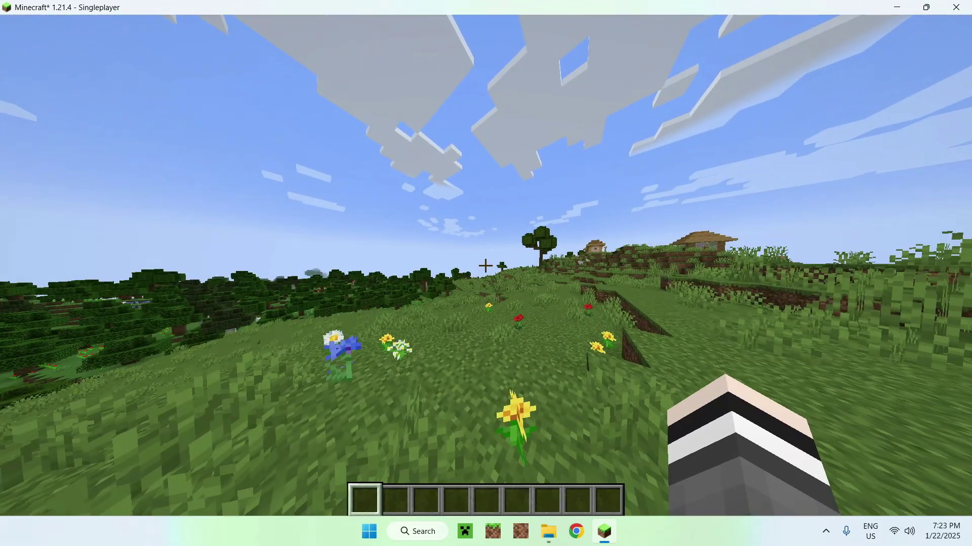
{"action": "key", "text": "w"}
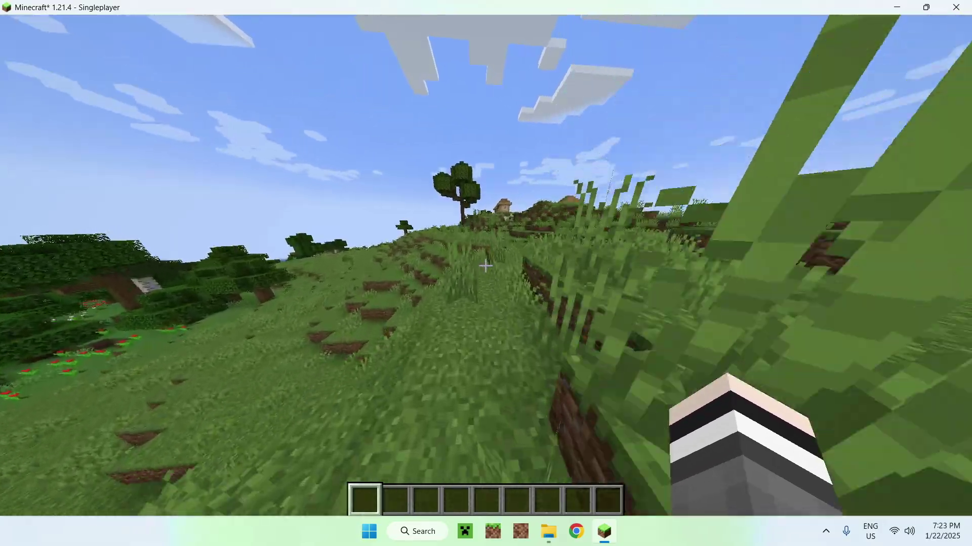
{"action": "key", "text": "w"}
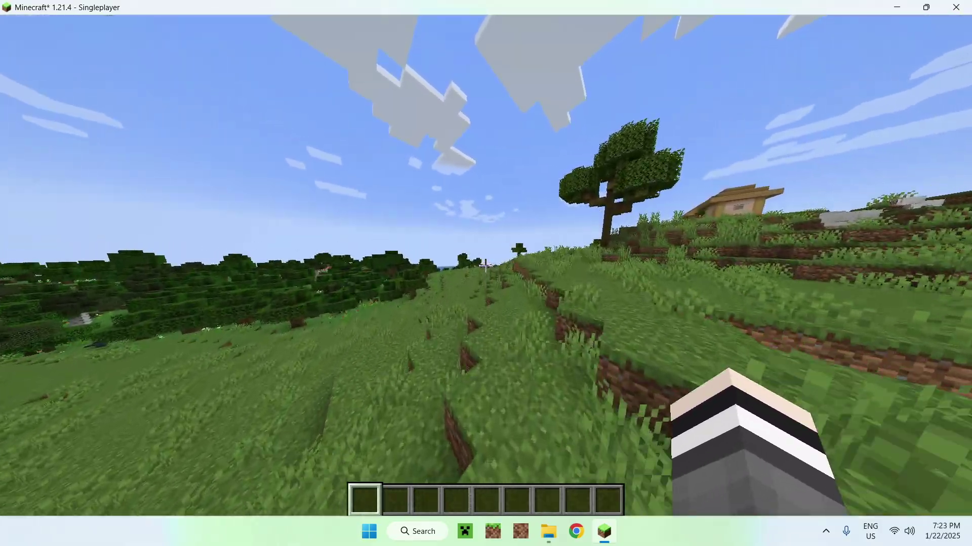
{"action": "key", "text": "w"}
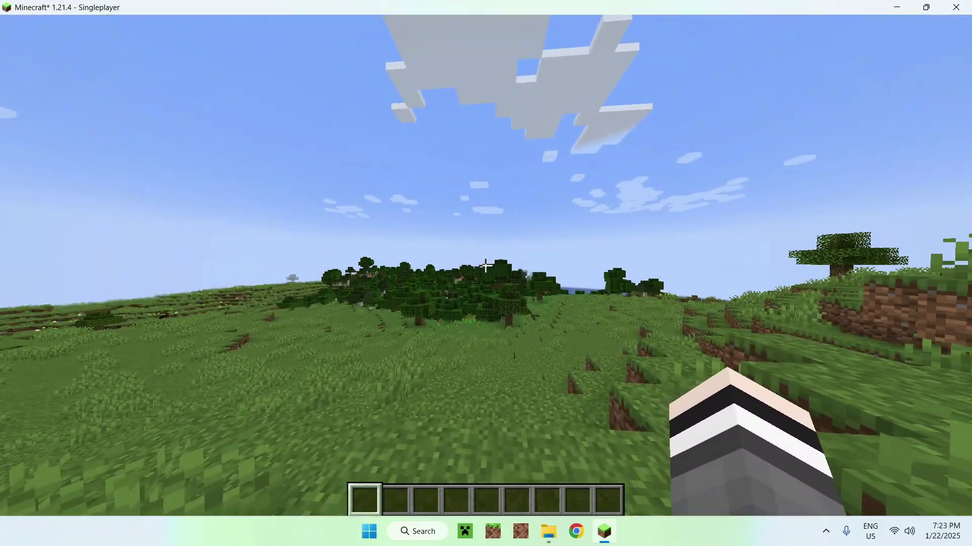
{"action": "key", "text": "m"}
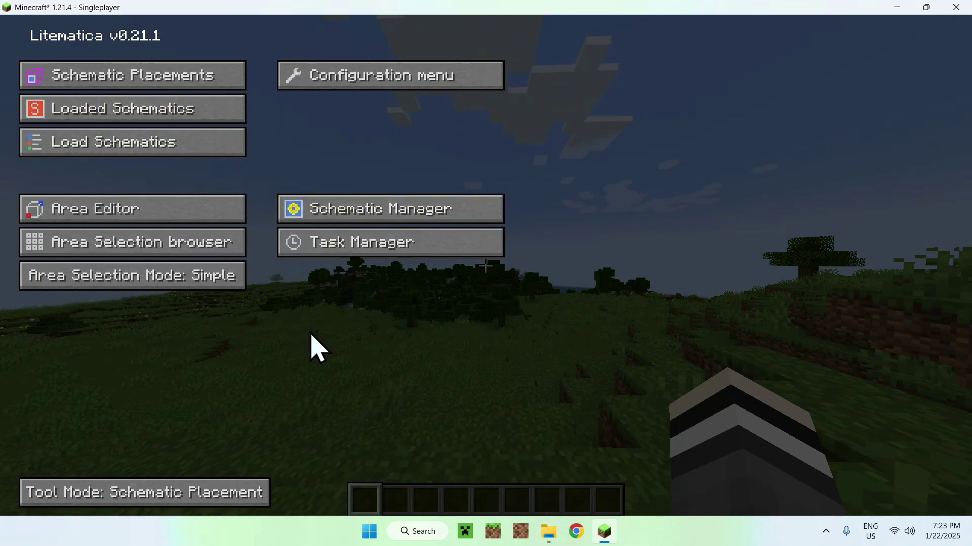
{"action": "key", "text": "Escape"}
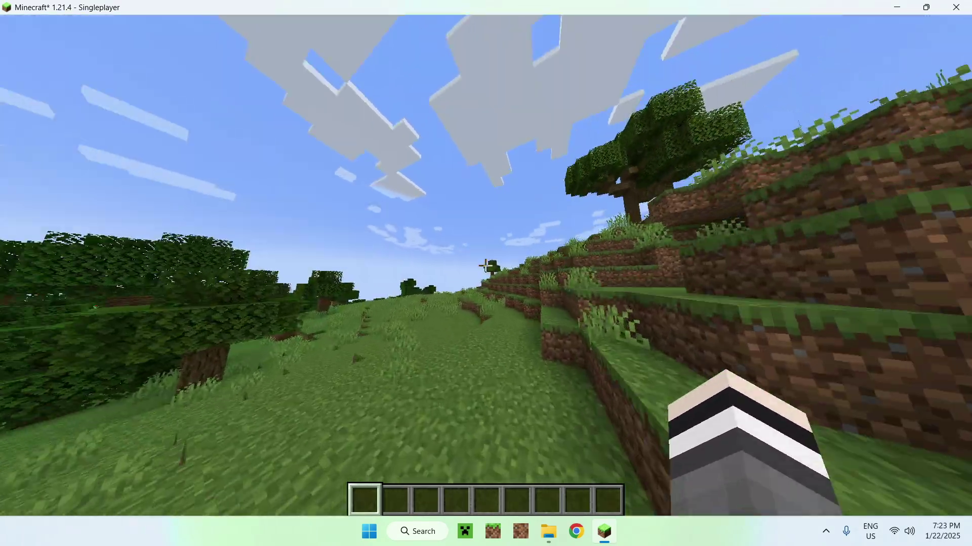
Step: Walk forward across the hillside, past the tree and dirt wall, toward the river
{"action": "key", "text": "w"}
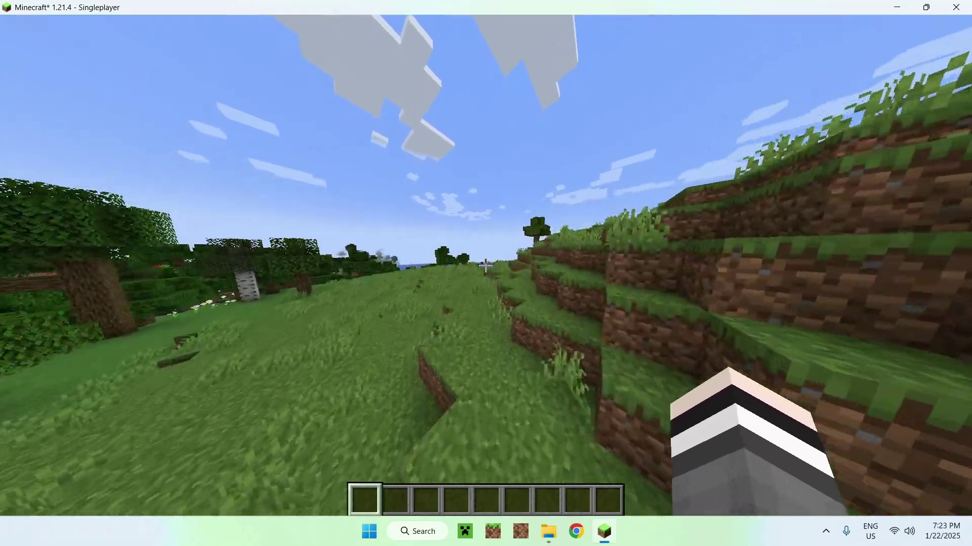
{"action": "key", "text": "w"}
{"action": "key", "text": "w"}
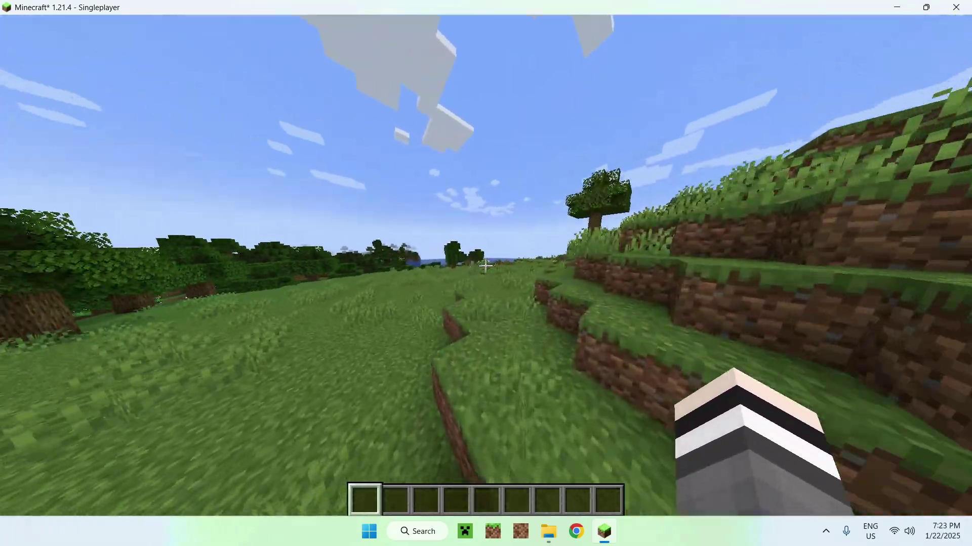
{"action": "key", "text": "w"}
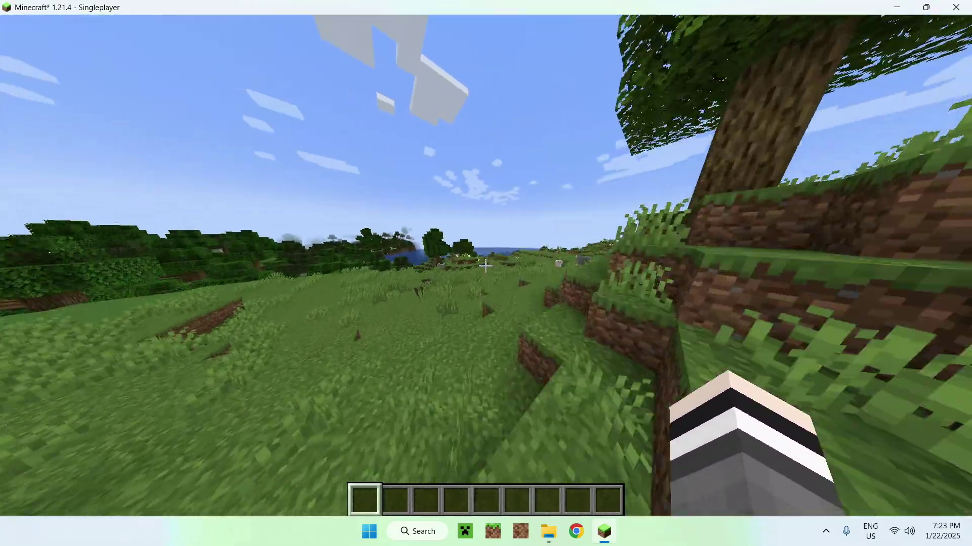
{"action": "key", "text": "w"}
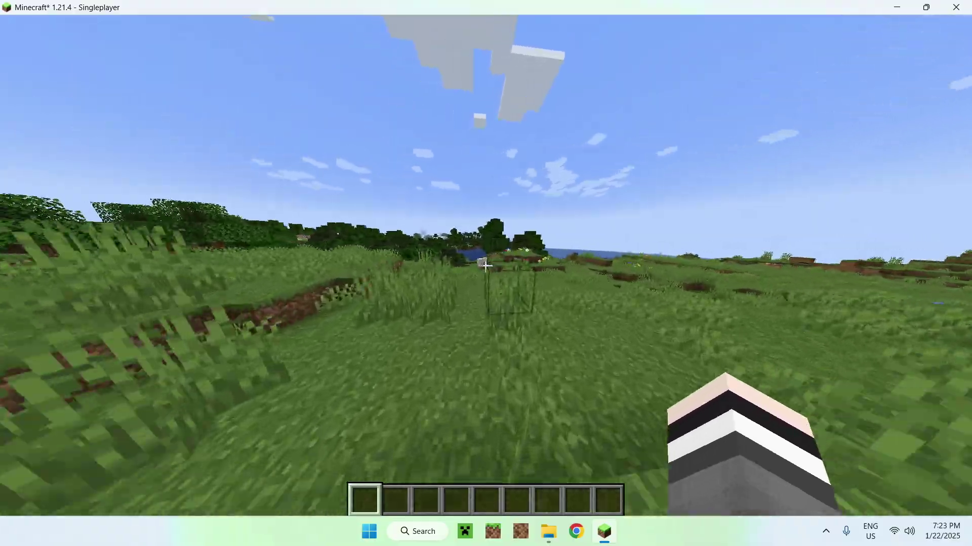
{"action": "key", "text": "w"}
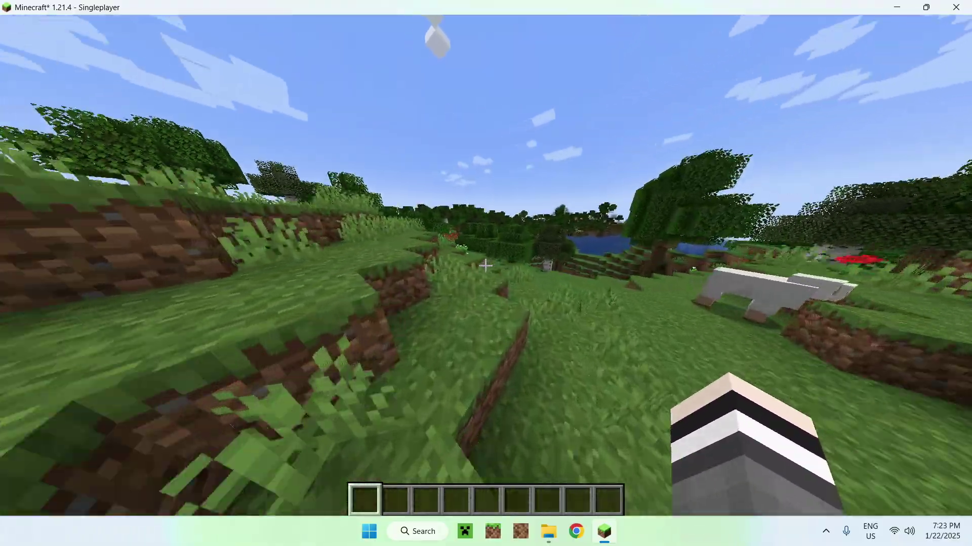
{"action": "key", "text": "w"}
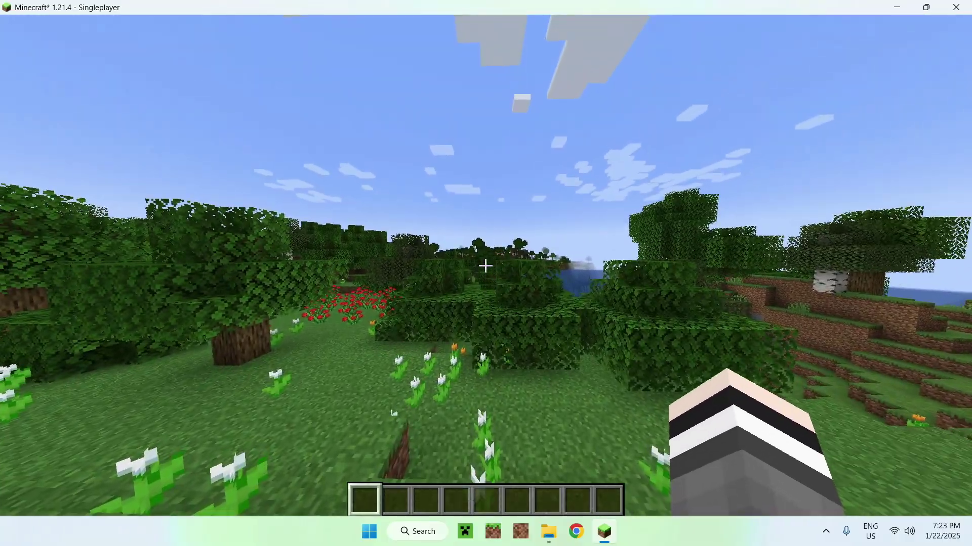
Step: Switch to third-person front view and walk the character onto the flat grass
{"action": "key", "text": "w"}
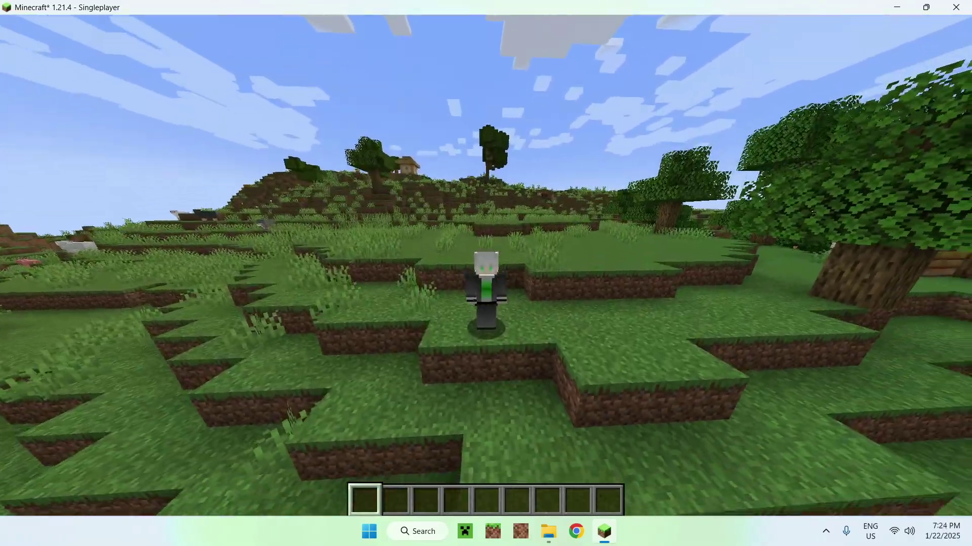
{"action": "key", "text": "w"}
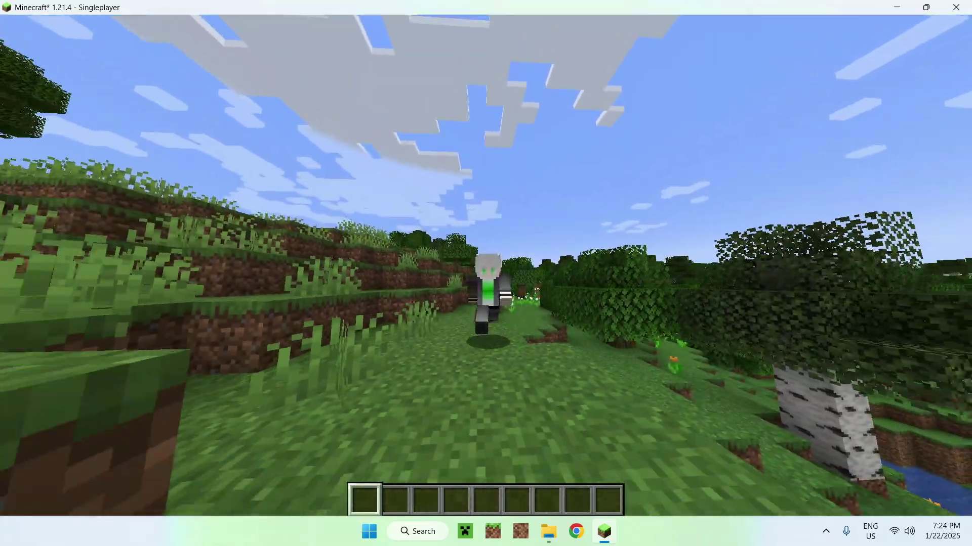
{"action": "key", "text": "w"}
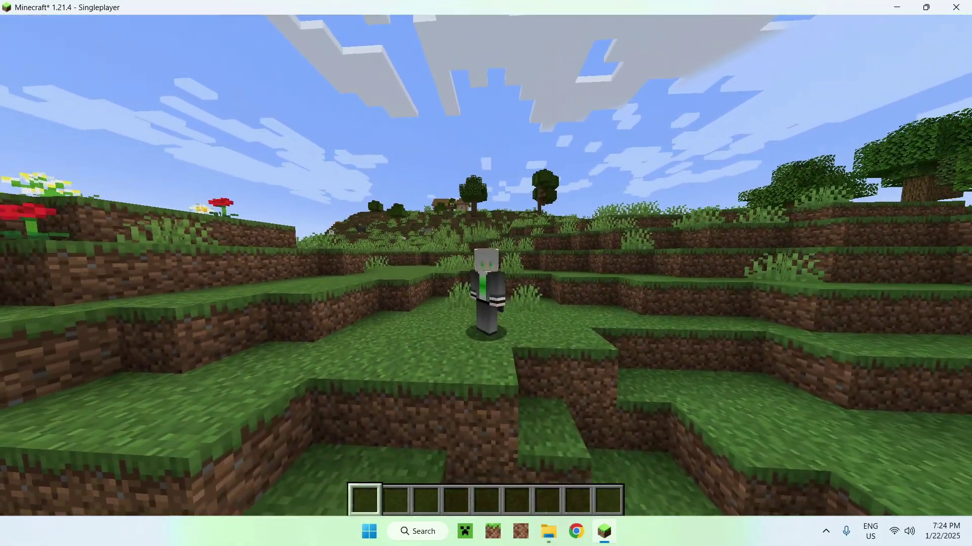